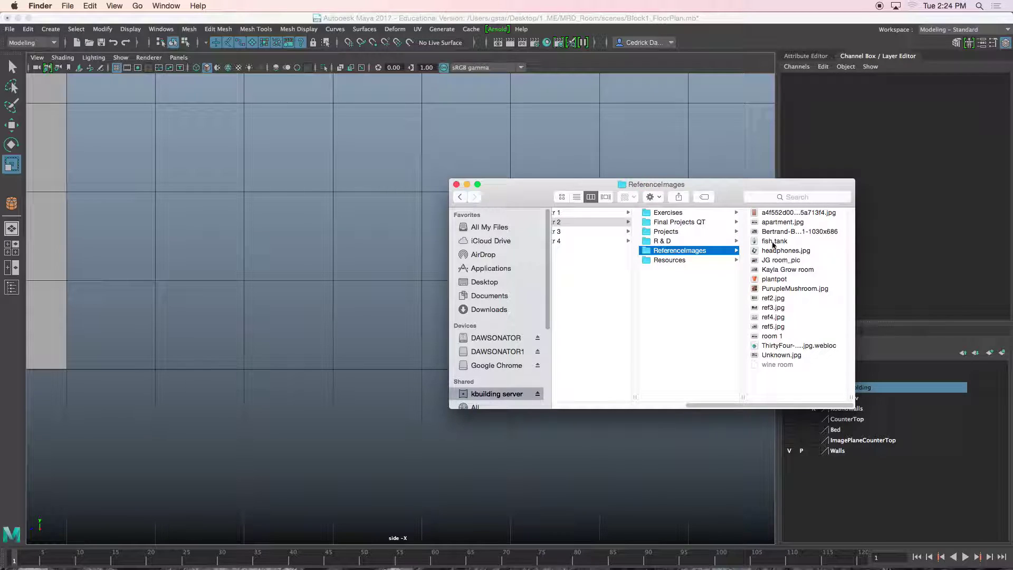
# Preview apartment.jpg in the ReferenceImages folder to study the coffee table's legs, and close the folder window
pyautogui.click(771, 223)
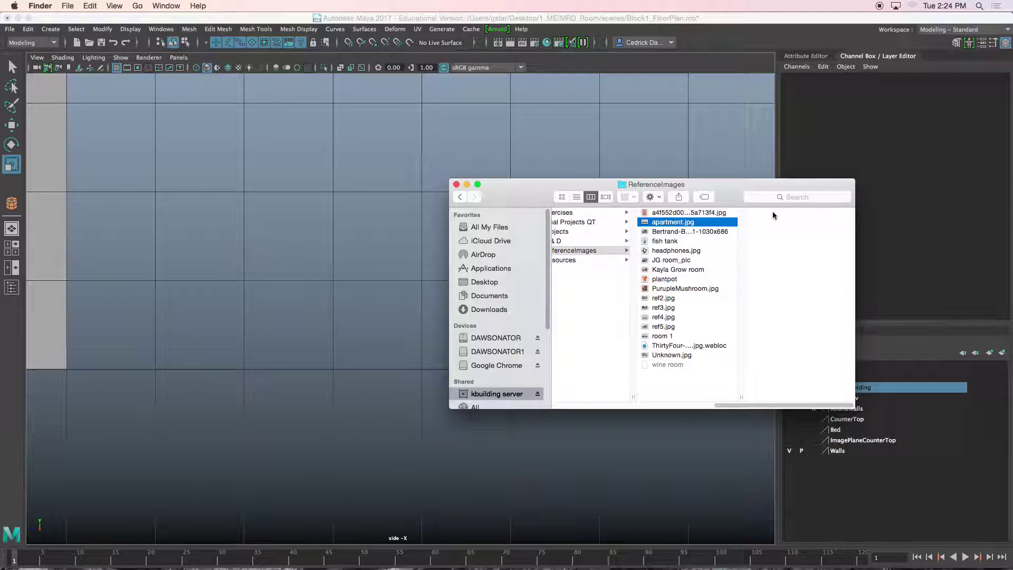
pyautogui.press('space')
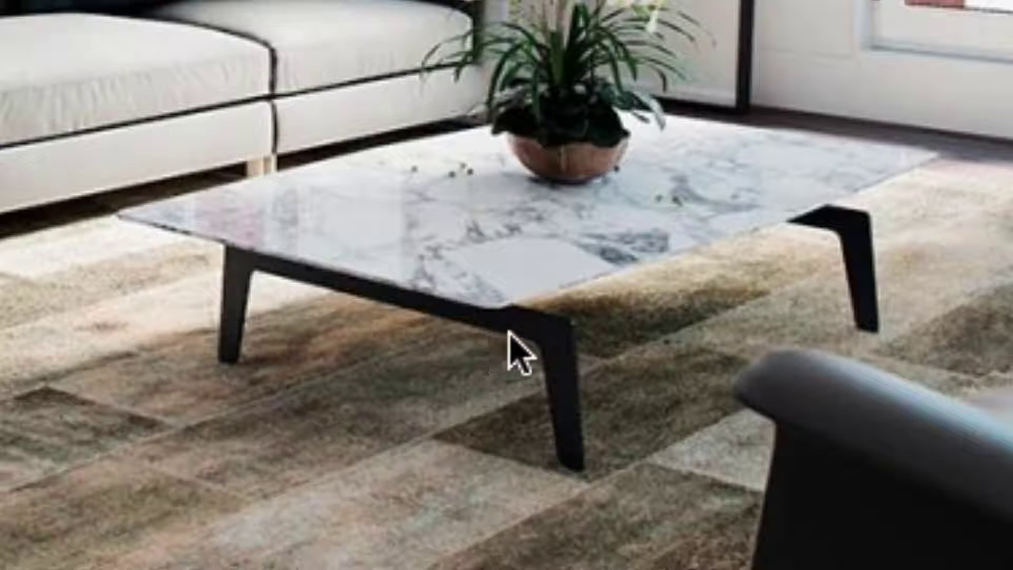
pyautogui.scroll(-2, 514, 341)
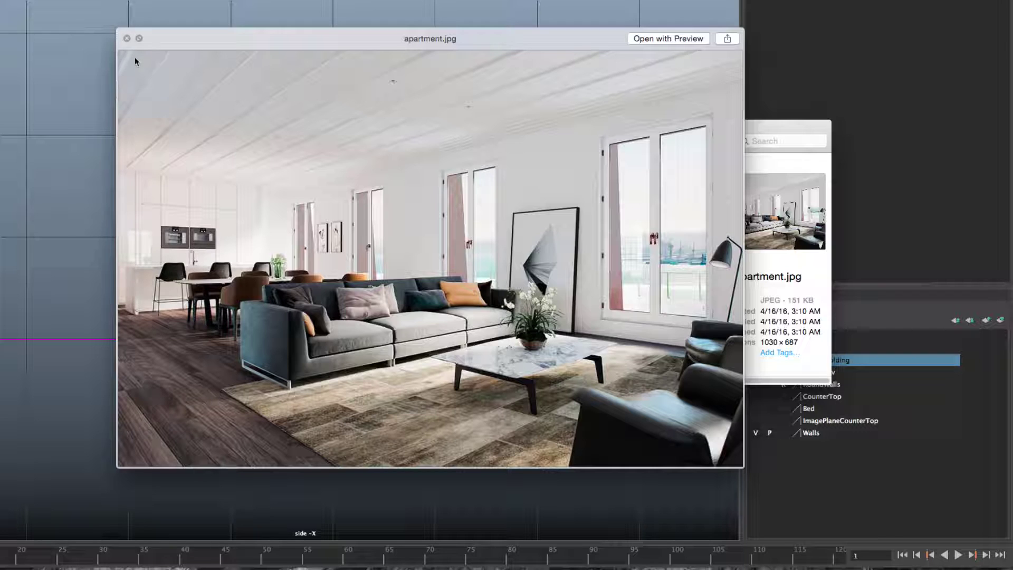
pyautogui.click(127, 39)
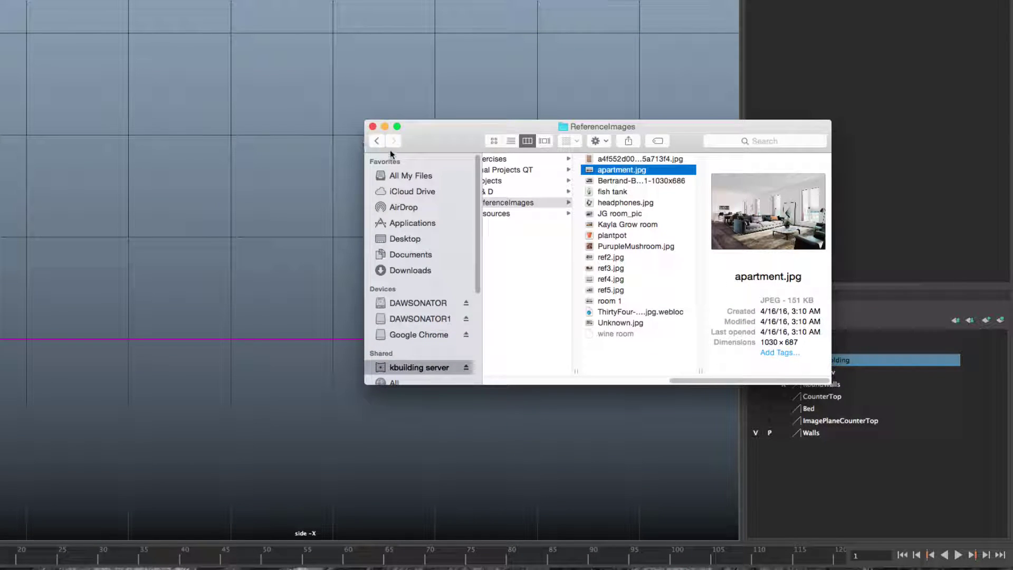
pyautogui.click(373, 127)
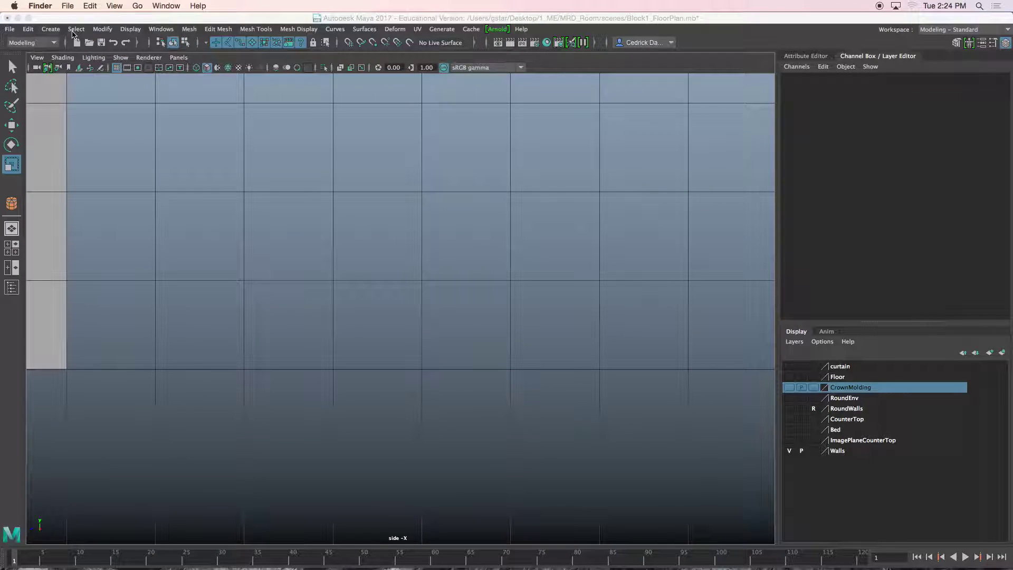
# Create a narrow upright polygon cube in the side view as the base shape of the table leg
pyautogui.click(51, 29)
pyautogui.moveTo(105, 66)
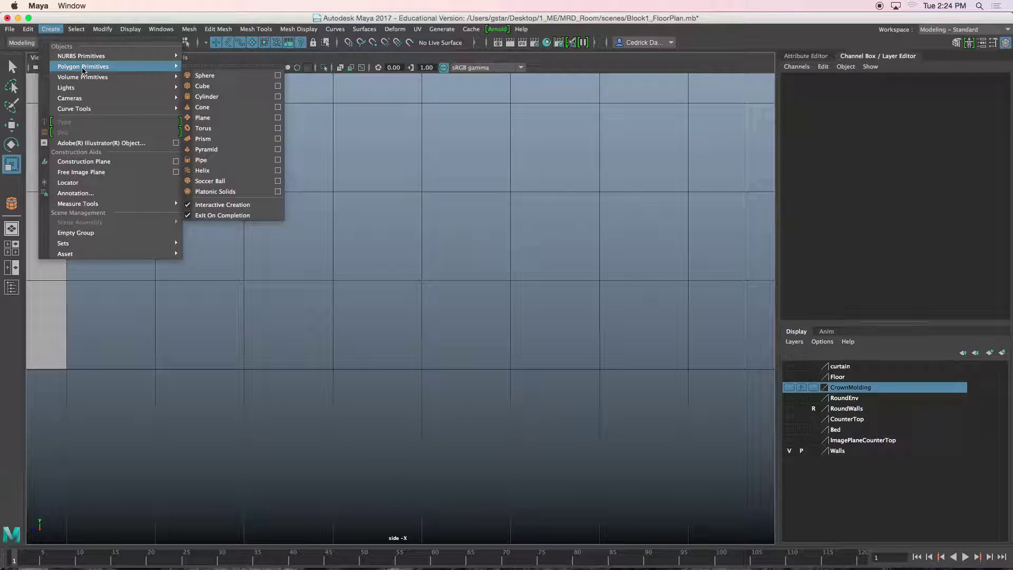
pyautogui.click(218, 97)
pyautogui.moveTo(549, 359); pyautogui.dragTo(524, 330)
pyautogui.press('r')
# Shift the leg's bottom vertices sideways in the perspective view so the leg slants
pyautogui.press('space')
pyautogui.press('space')
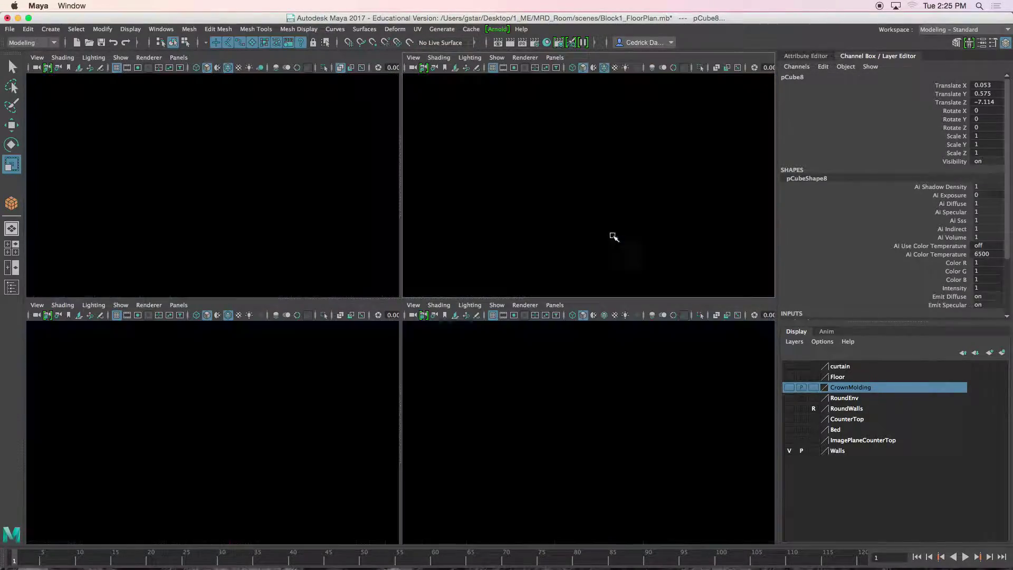
pyautogui.keyDown('alt'); pyautogui.moveTo(595, 287); pyautogui.dragTo(518, 232); pyautogui.keyUp('alt')
pyautogui.moveTo(445, 173); pyautogui.dragTo(388, 175, button='right')
pyautogui.moveTo(332, 360); pyautogui.dragTo(388, 392)
pyautogui.press('w')
pyautogui.keyDown('alt'); pyautogui.moveTo(399, 272); pyautogui.dragTo(410, 371, button='middle'); pyautogui.keyUp('alt')
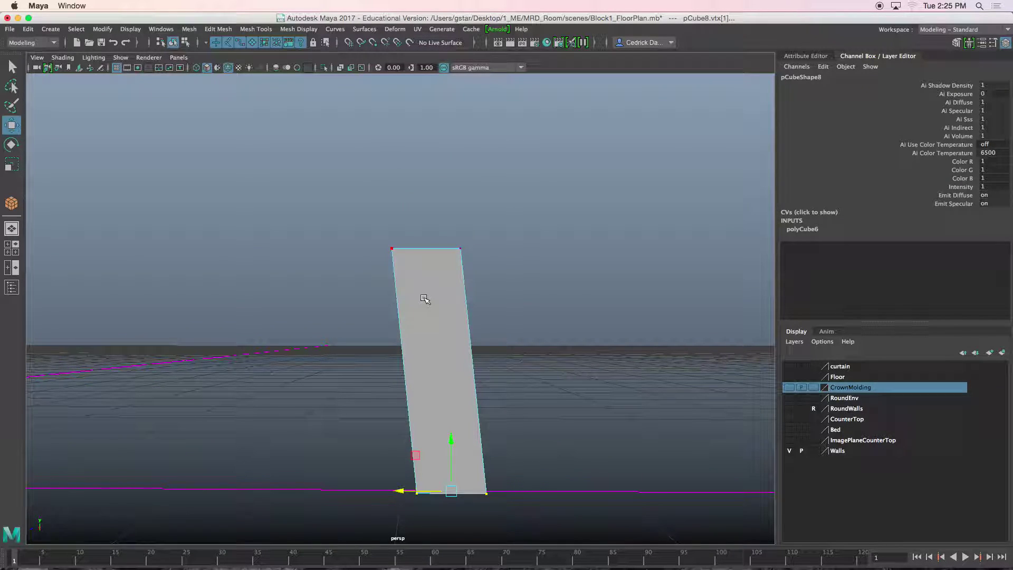
# Extrude the leg's top face upward by 0.16 and shift it sideways to continue the slant
pyautogui.scroll(2, 424, 299)
pyautogui.keyDown('alt'); pyautogui.moveTo(435, 260); pyautogui.dragTo(441, 272); pyautogui.keyUp('alt')
pyautogui.moveTo(441, 268); pyautogui.dragTo(437, 241, button='right')
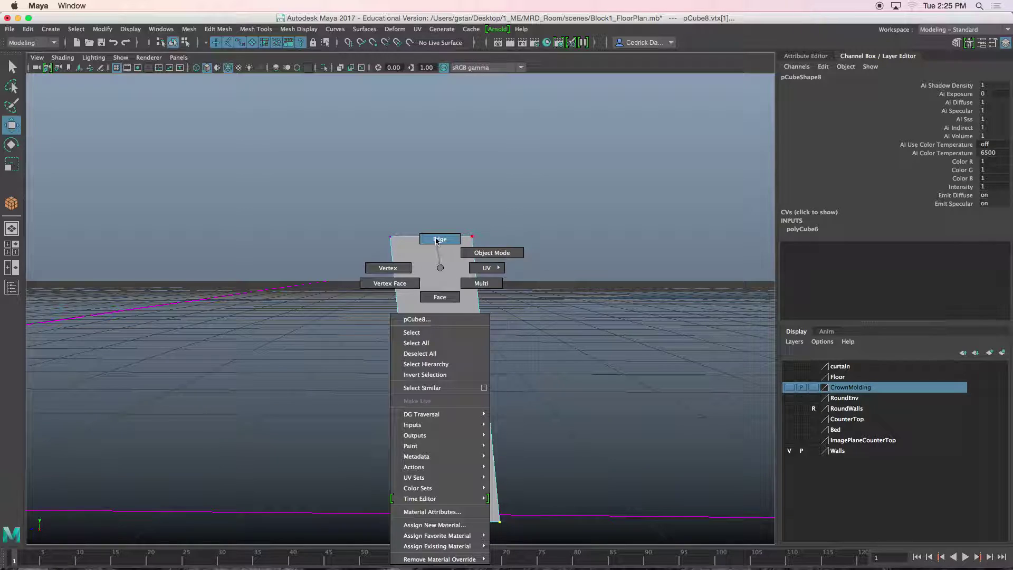
pyautogui.moveTo(437, 291); pyautogui.dragTo(437, 293, button='right')
pyautogui.keyDown('alt'); pyautogui.moveTo(437, 248); pyautogui.dragTo(441, 286); pyautogui.keyUp('alt')
pyautogui.click(437, 240)
pyautogui.hotkey('ctrl', 'e')
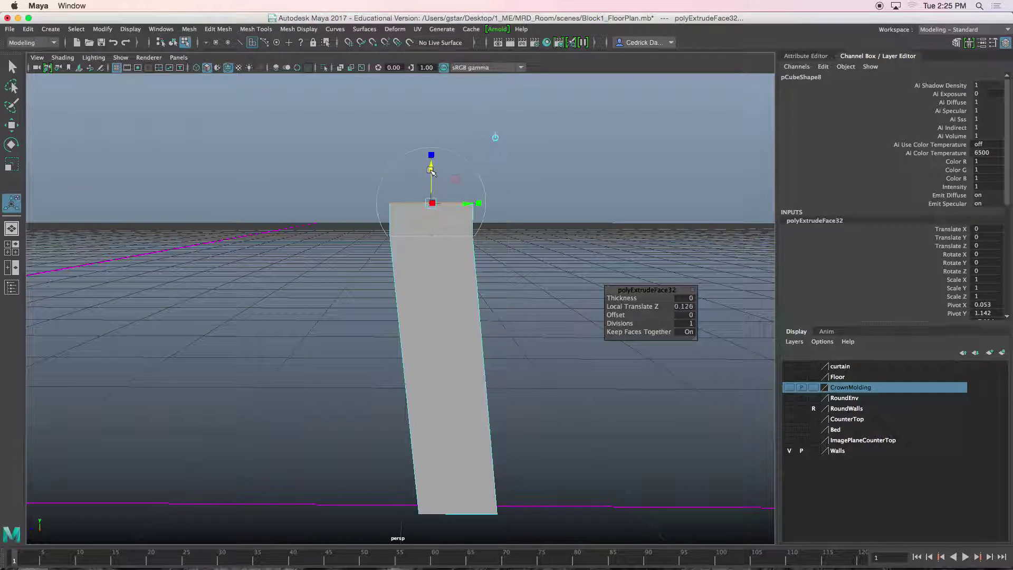
pyautogui.moveTo(431, 170); pyautogui.dragTo(431, 171)
pyautogui.keyDown('alt'); pyautogui.moveTo(433, 220); pyautogui.dragTo(433, 211); pyautogui.keyUp('alt')
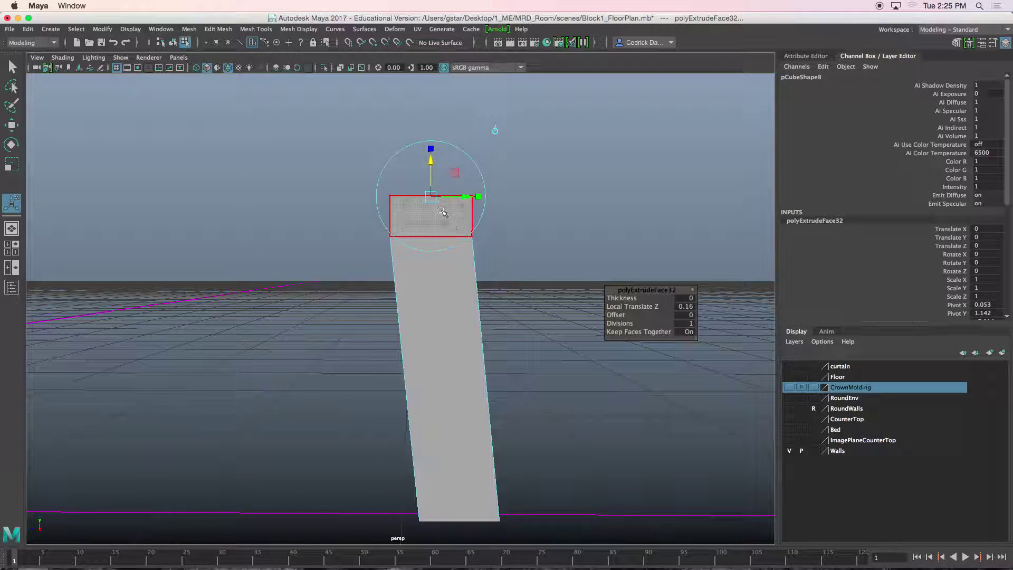
pyautogui.press('w')
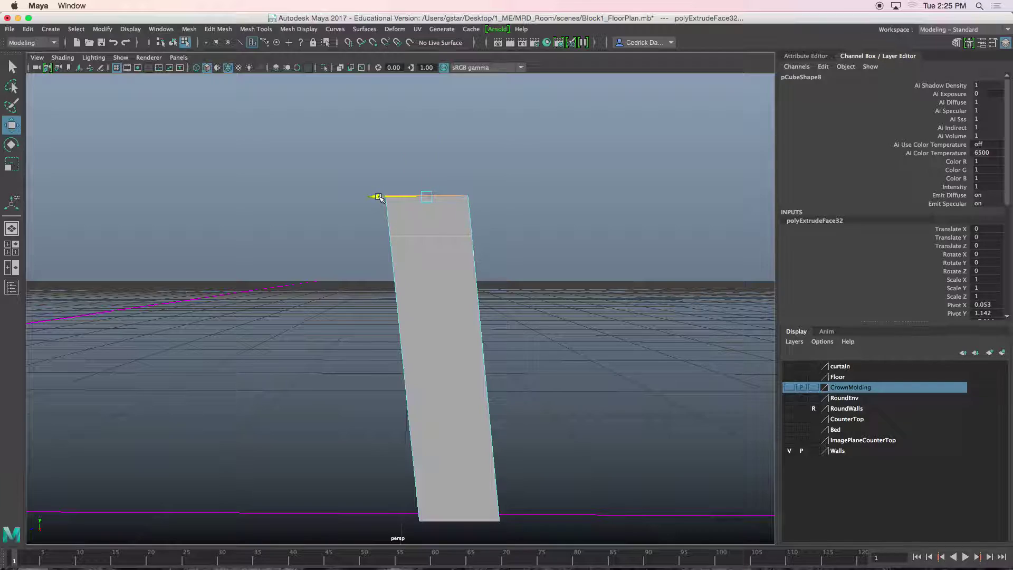
# Bevel the leg's upper outer edge with a fraction of 0.8 and 6 segments to round the corner
pyautogui.keyDown('alt'); pyautogui.moveTo(379, 198); pyautogui.dragTo(416, 246); pyautogui.keyUp('alt')
pyautogui.rightClick(415, 247)
pyautogui.click(415, 216)
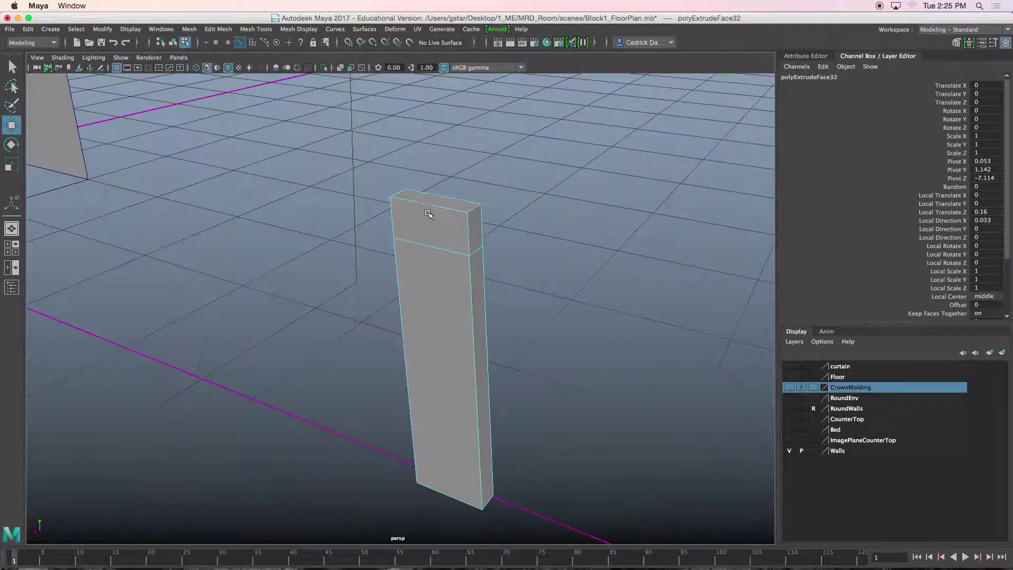
pyautogui.click(473, 211)
pyautogui.keyDown('alt'); pyautogui.moveTo(474, 214); pyautogui.dragTo(446, 235); pyautogui.keyUp('alt')
pyautogui.keyDown('shift'); pyautogui.rightClick(446, 235); pyautogui.keyUp('shift')
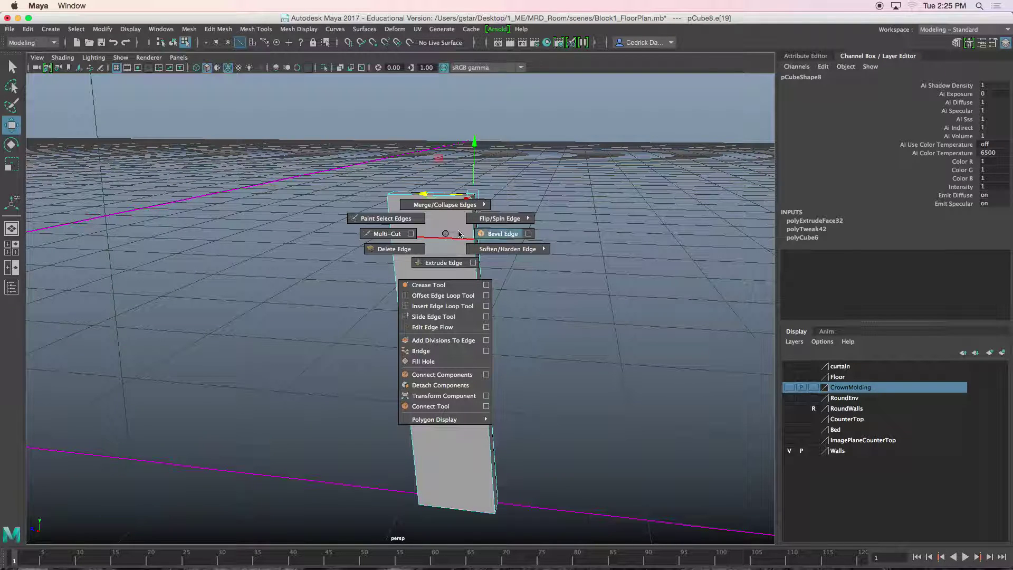
pyautogui.click(486, 234)
pyautogui.keyDown('alt'); pyautogui.moveTo(486, 234); pyautogui.dragTo(500, 220); pyautogui.keyUp('alt')
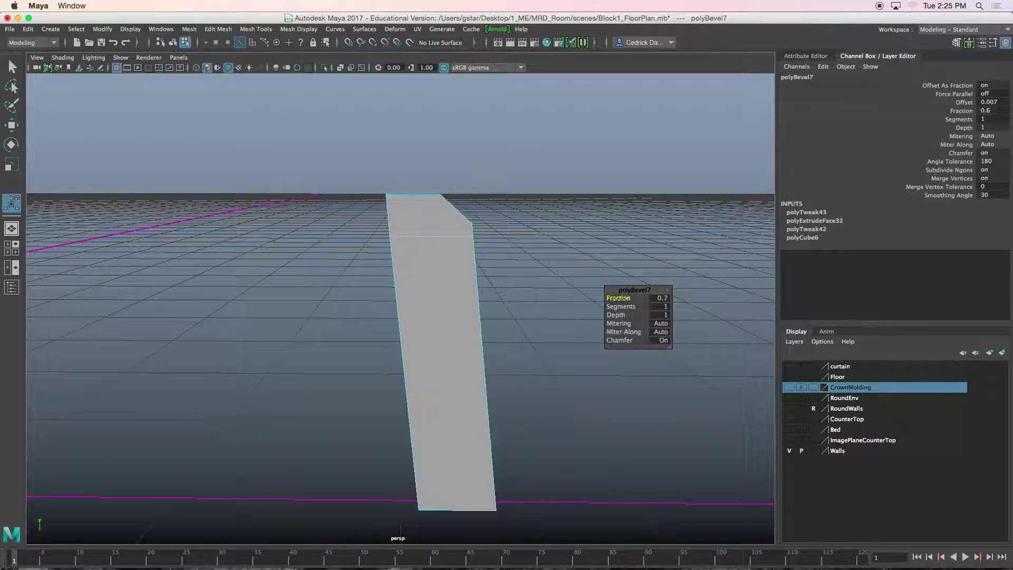
pyautogui.moveTo(570, 264)
pyautogui.keyDown('alt'); pyautogui.mouseDown()
pyautogui.moveTo(552, 248)
pyautogui.moveTo(561, 274)
pyautogui.mouseUp(); pyautogui.keyUp('alt')
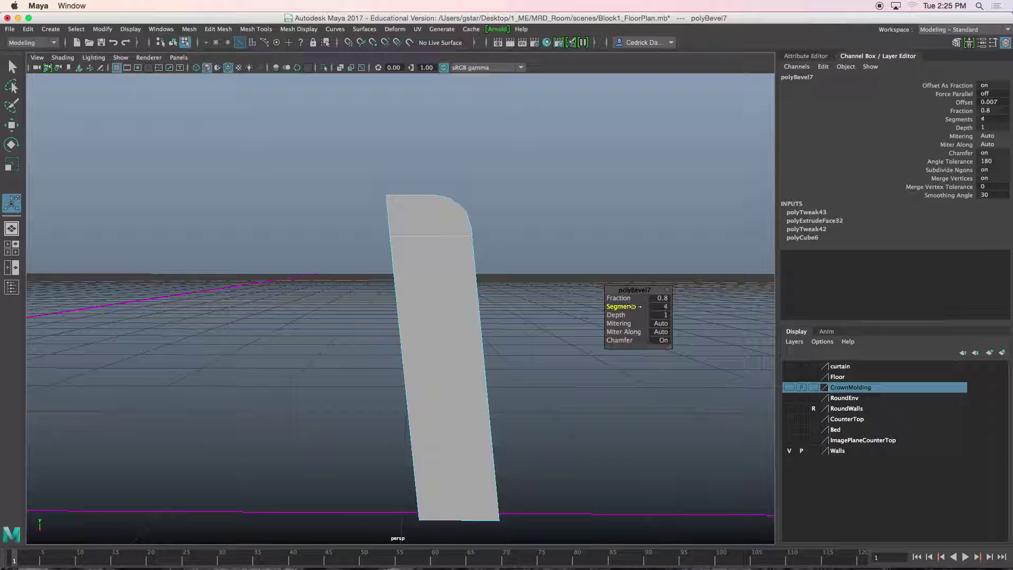
pyautogui.keyDown('alt'); pyautogui.moveTo(473, 279); pyautogui.dragTo(524, 287); pyautogui.keyUp('alt')
# Examine the leg's rounded top and the horizontal edge below it up close in the perspective and side views
pyautogui.moveTo(433, 223); pyautogui.dragTo(388, 233, button='right')
pyautogui.keyDown('alt'); pyautogui.moveTo(424, 241); pyautogui.dragTo(391, 231); pyautogui.keyUp('alt')
pyautogui.moveTo(412, 233); pyautogui.dragTo(410, 242, button='right')
pyautogui.click(411, 236)
pyautogui.keyDown('alt'); pyautogui.moveTo(437, 249); pyautogui.dragTo(312, 229); pyautogui.keyUp('alt')
pyautogui.press('w')
pyautogui.press('space')
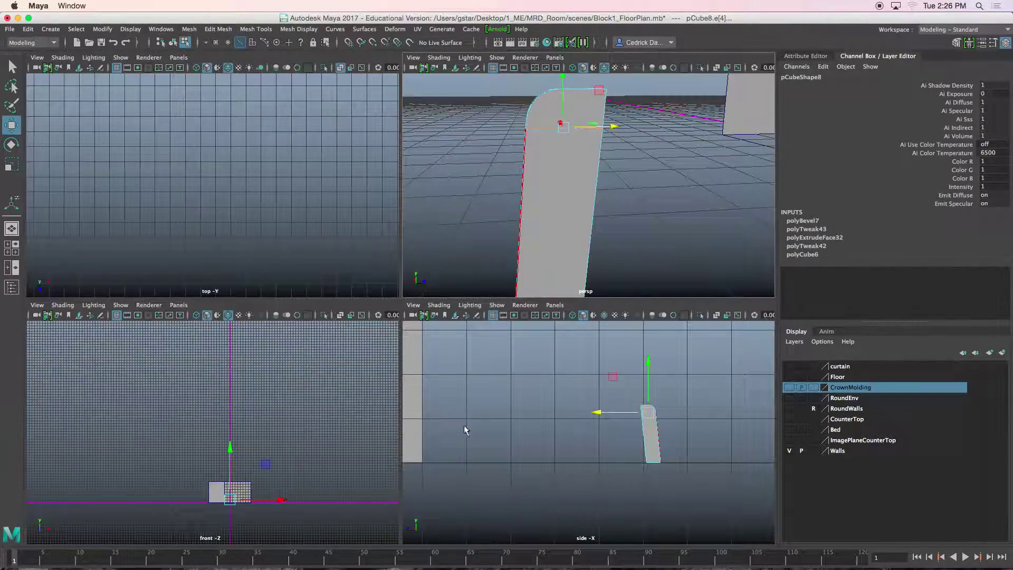
pyautogui.press('space')
pyautogui.scroll(5, 584, 391)
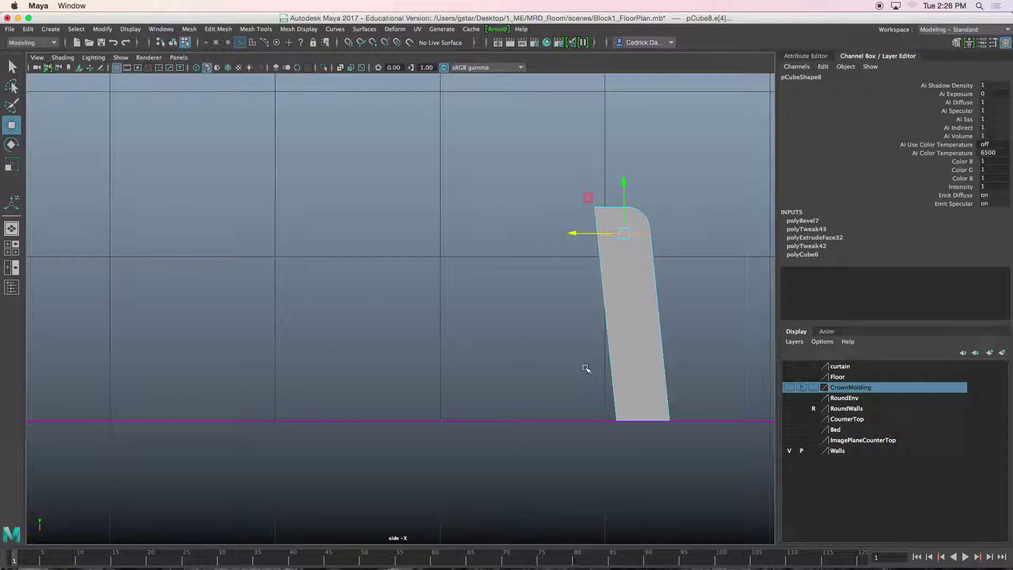
pyautogui.scroll(3, 488, 390)
pyautogui.keyDown('alt'); pyautogui.moveTo(568, 324); pyautogui.dragTo(376, 378, button='middle'); pyautogui.keyUp('alt')
pyautogui.keyDown('alt'); pyautogui.moveTo(452, 274); pyautogui.dragTo(473, 275, button='middle'); pyautogui.keyUp('alt')
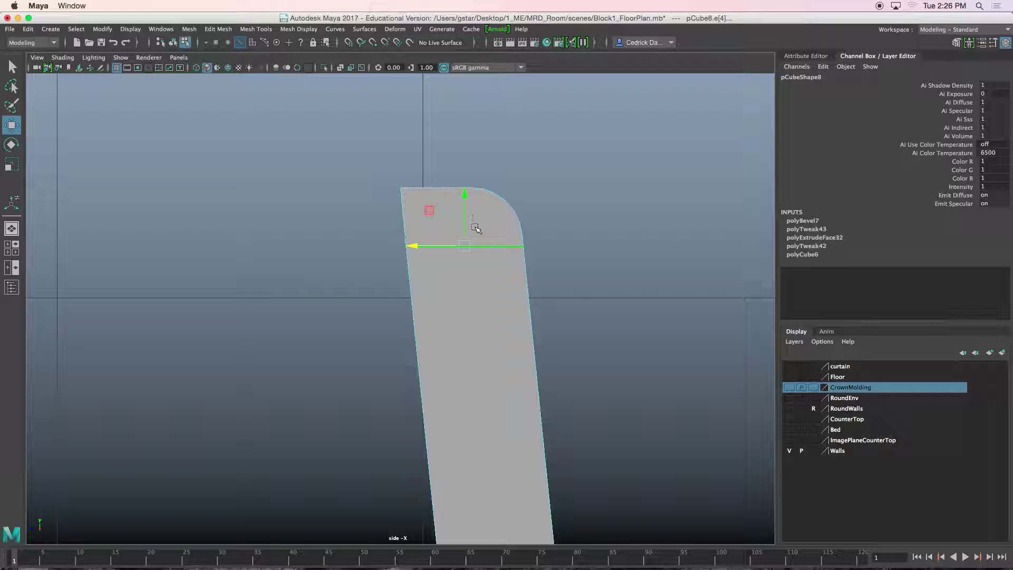
pyautogui.moveTo(492, 264); pyautogui.dragTo(536, 248, button='right')
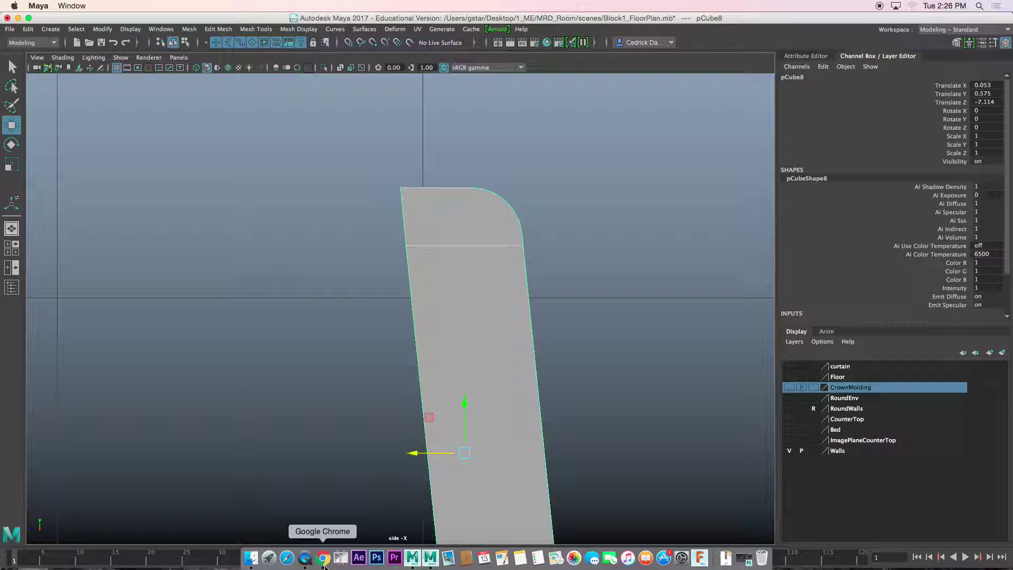
# Preview apartment.jpg again from Block 7, Qtr 2, ReferenceImages on the kbuilding server to compare the table leg's shape
pyautogui.click(254, 559)
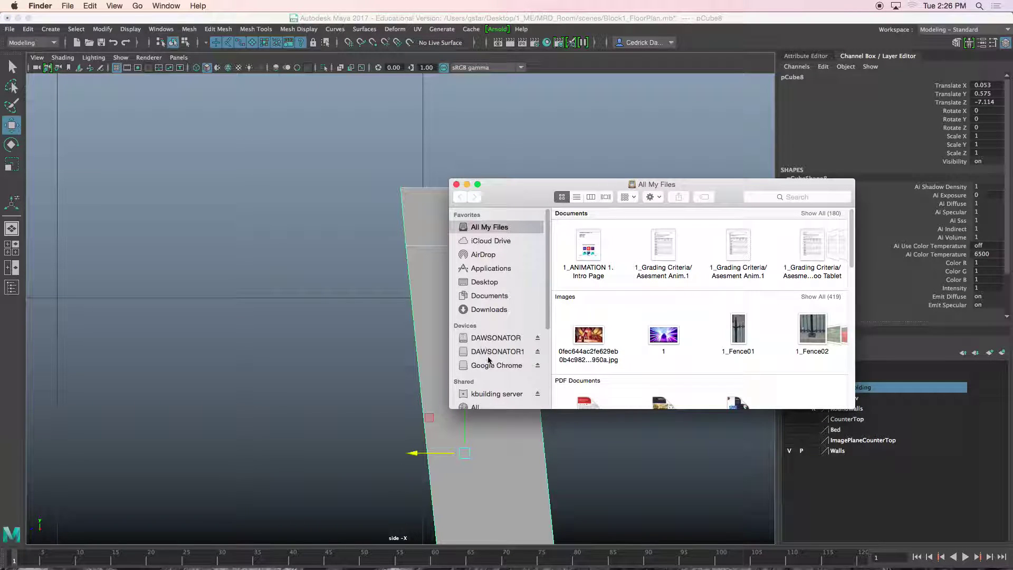
pyautogui.click(490, 395)
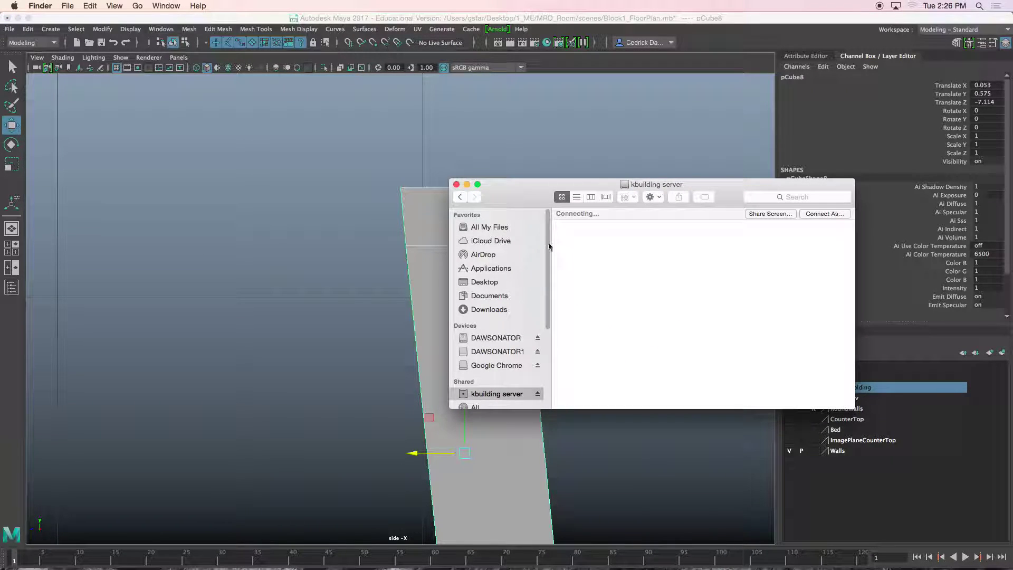
pyautogui.click(591, 199)
pyautogui.click(694, 251)
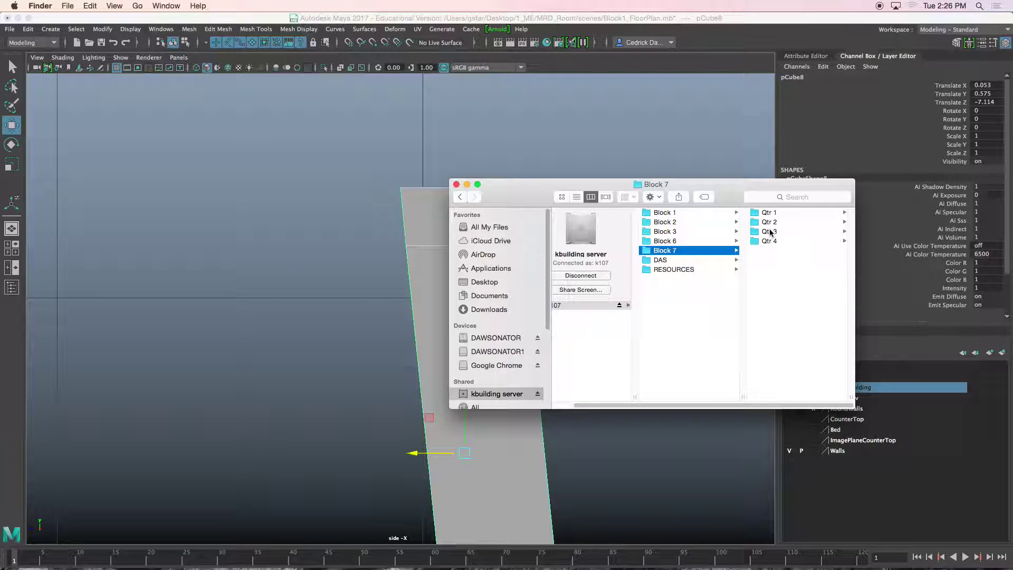
pyautogui.click(773, 223)
pyautogui.click(779, 252)
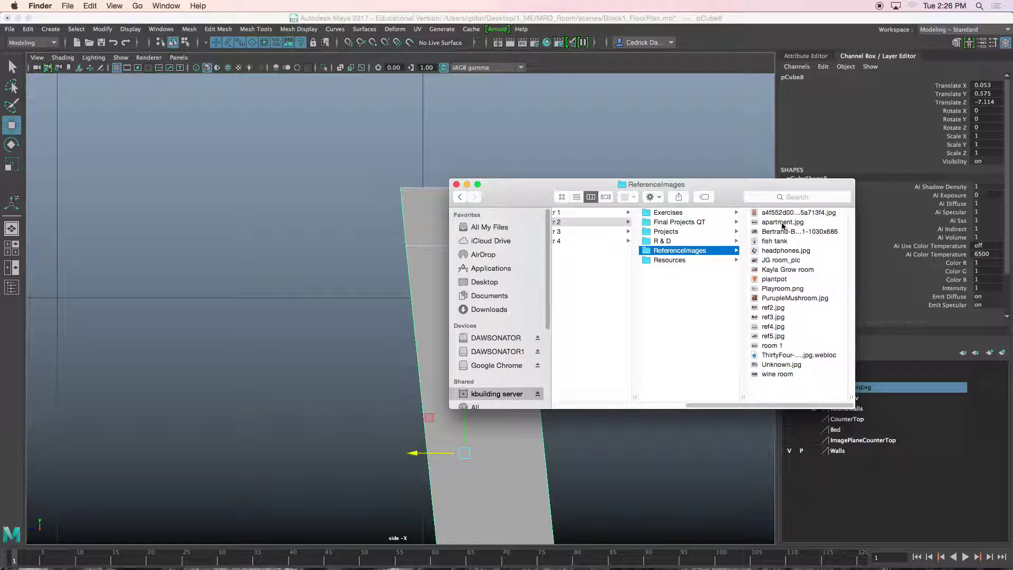
pyautogui.click(782, 222)
pyautogui.press('space')
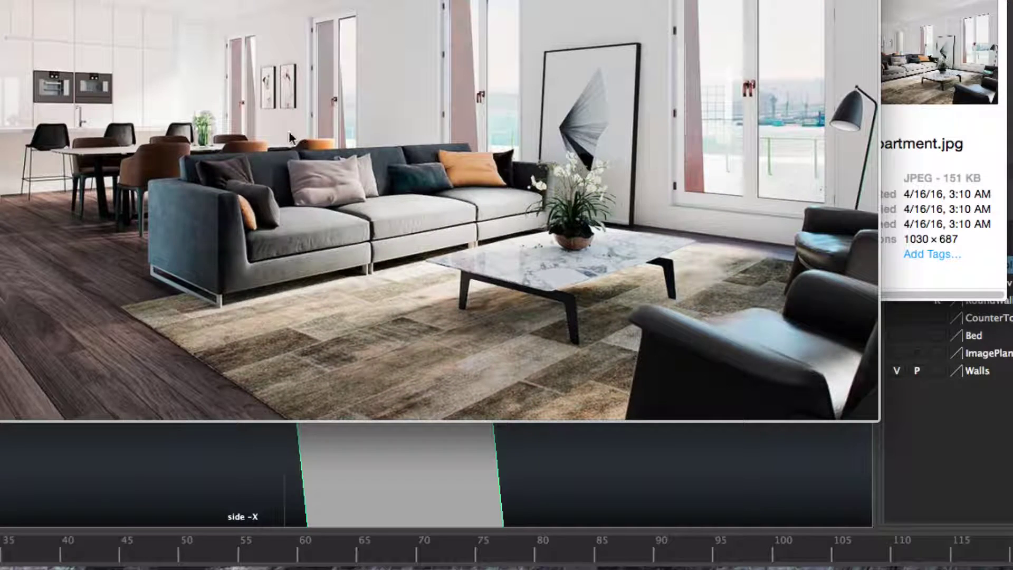
pyautogui.press('space')
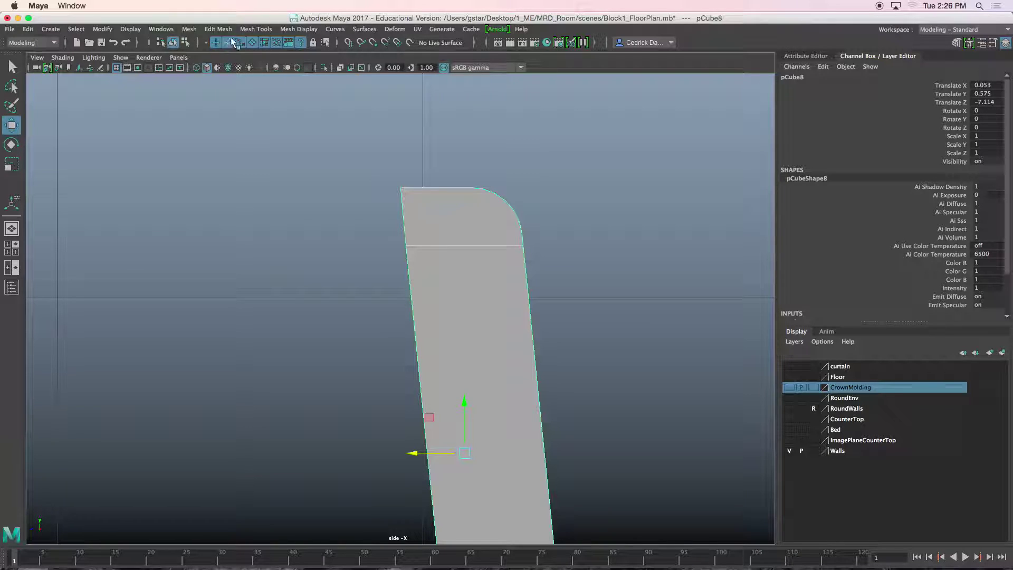
# Insert an edge loop just below the existing horizontal edge near the leg's top, and return to object mode
pyautogui.click(255, 29)
pyautogui.click(270, 109)
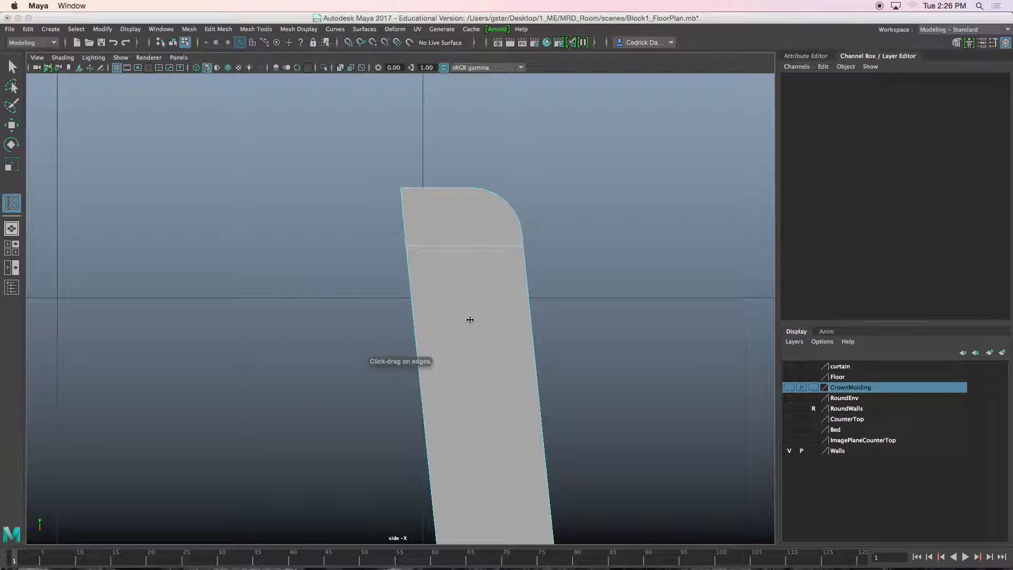
pyautogui.click(527, 273)
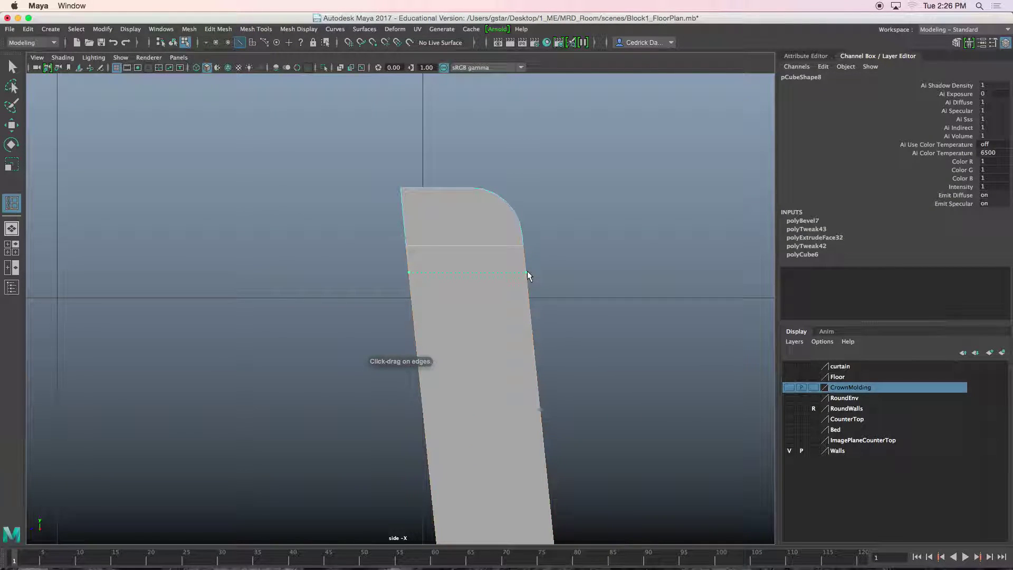
pyautogui.press('w')
pyautogui.press('space')
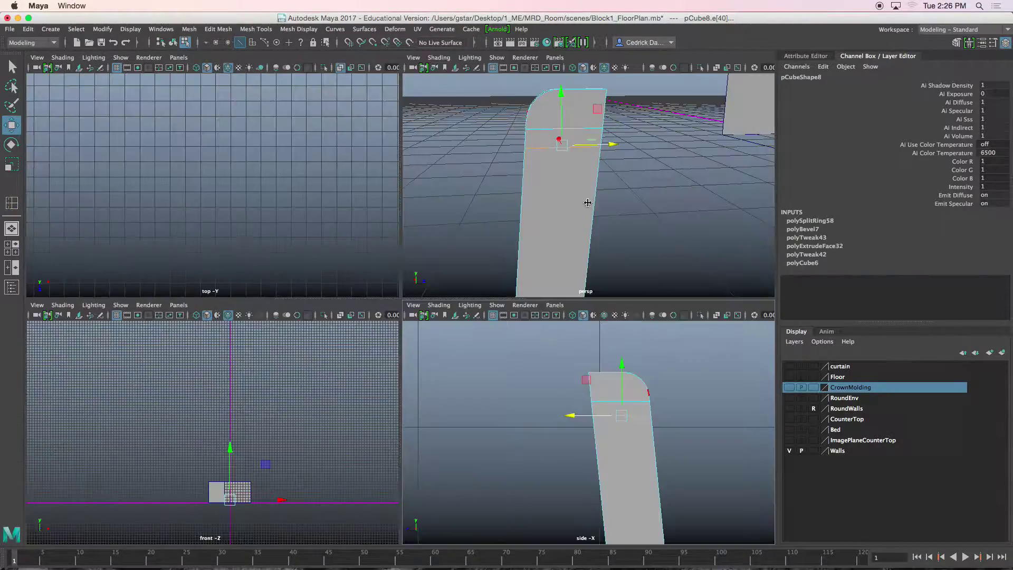
pyautogui.press('space')
pyautogui.keyDown('alt'); pyautogui.moveTo(543, 169); pyautogui.dragTo(403, 195); pyautogui.keyUp('alt')
pyautogui.moveTo(403, 195); pyautogui.dragTo(420, 186, button='right')
pyautogui.keyDown('alt'); pyautogui.moveTo(398, 208); pyautogui.dragTo(551, 253); pyautogui.keyUp('alt')
pyautogui.keyDown('alt'); pyautogui.moveTo(543, 211); pyautogui.dragTo(549, 211); pyautogui.keyUp('alt')
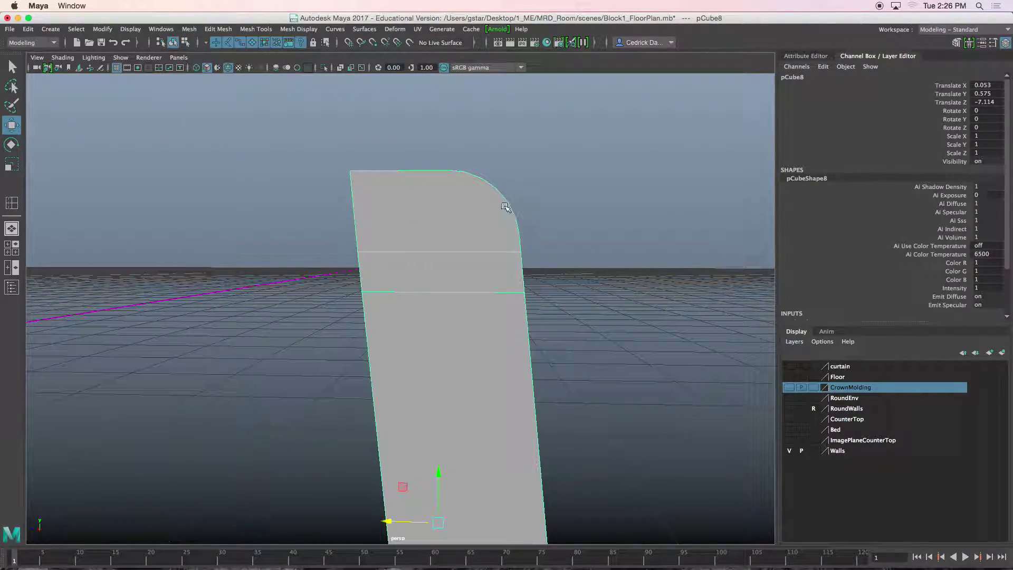
# Reduce the fraction of the leg's existing polyBevel7 to 0.4 for a tighter rounded corner
pyautogui.press('space')
pyautogui.press('space')
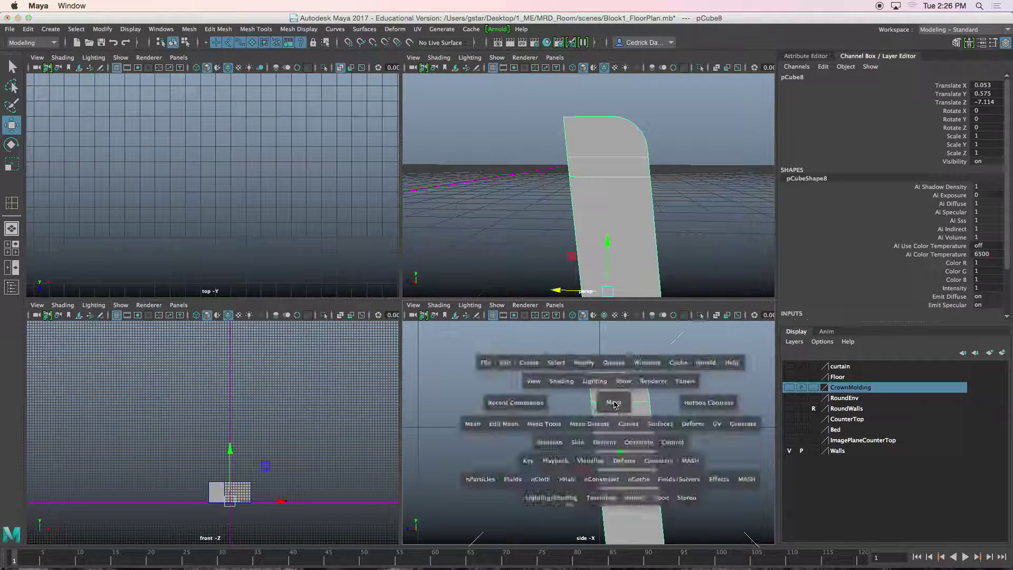
pyautogui.scroll(5, 563, 235)
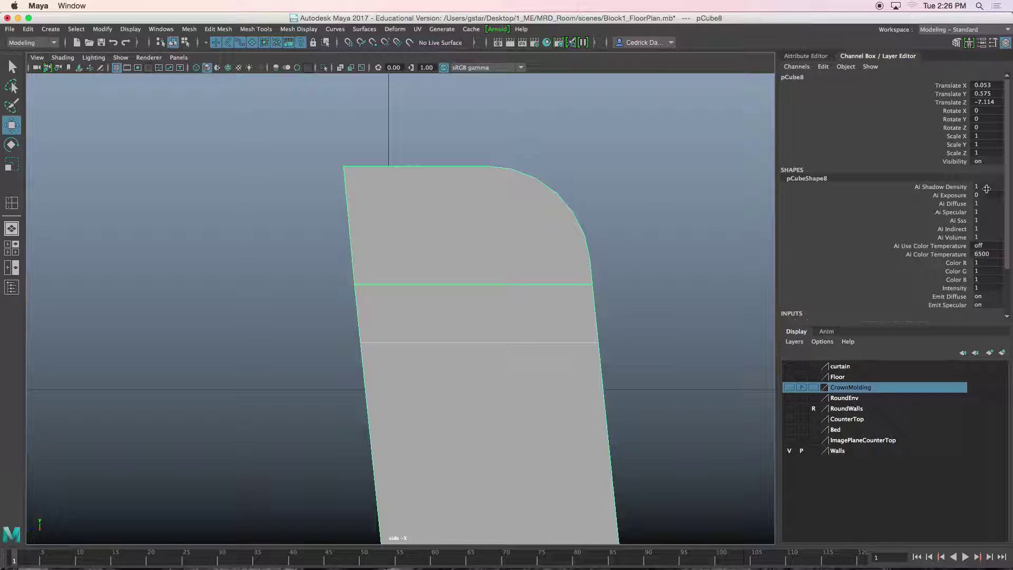
pyautogui.scroll(-5, 1008, 182)
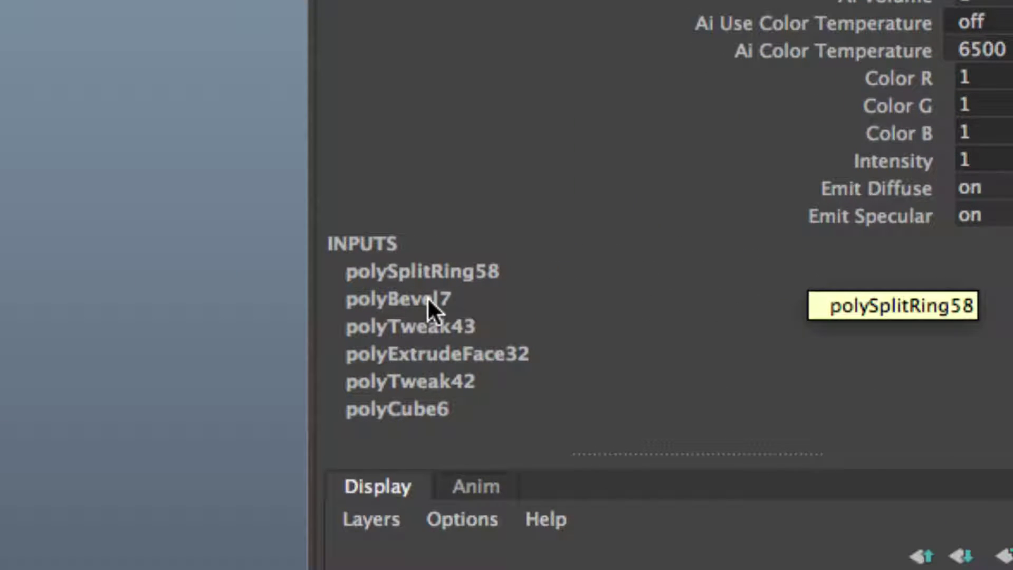
pyautogui.click(410, 299)
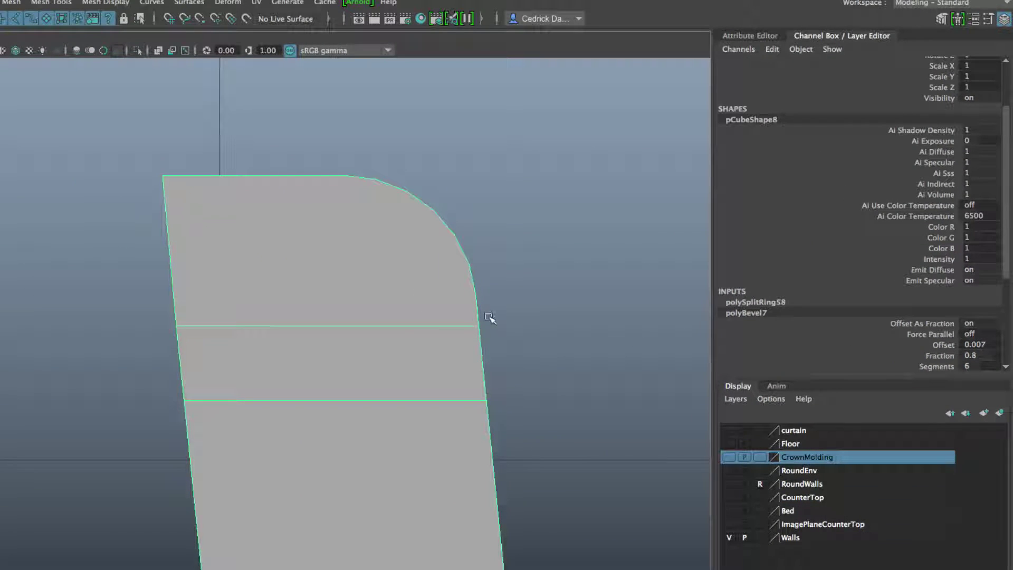
pyautogui.press('t')
pyautogui.moveTo(518, 331); pyautogui.dragTo(534, 207)
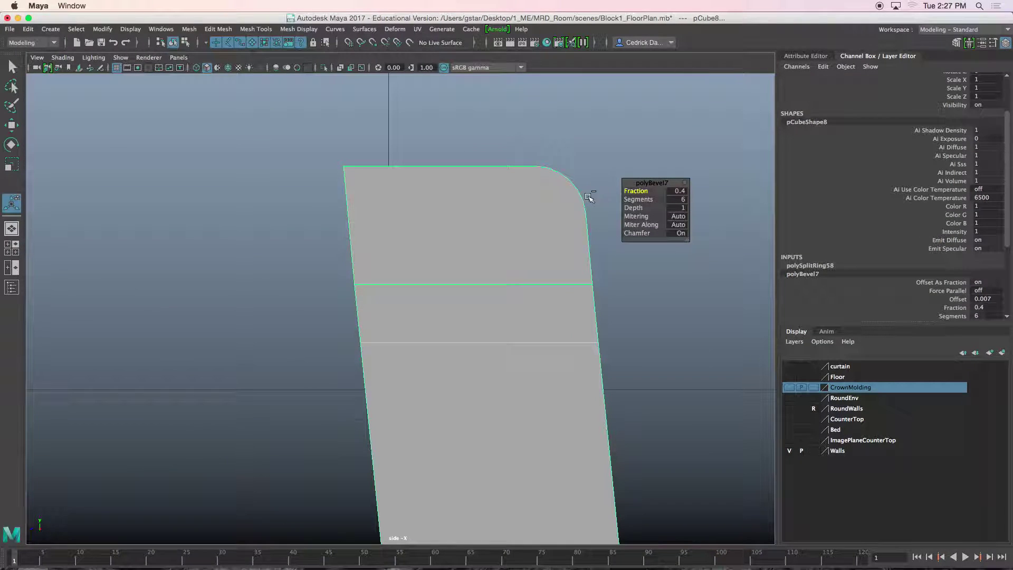
# Select the inner side faces at the leg's top, above the lower edge loop, and extrude them sideways into a horizontal rail
pyautogui.moveTo(280, 248); pyautogui.dragTo(179, 245, button='right')
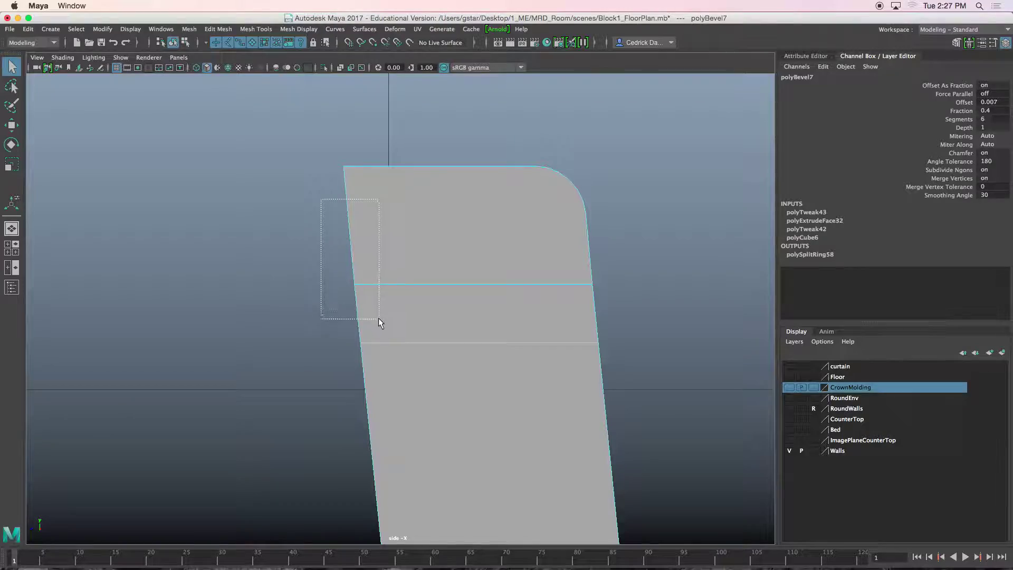
pyautogui.moveTo(378, 318); pyautogui.dragTo(379, 318)
pyautogui.press('space')
pyautogui.press('space')
pyautogui.keyDown('alt'); pyautogui.moveTo(546, 210); pyautogui.dragTo(632, 215); pyautogui.keyUp('alt')
pyautogui.press('w')
pyautogui.scroll(-3, 409, 244)
pyautogui.keyDown('alt'); pyautogui.moveTo(410, 244); pyautogui.dragTo(370, 258); pyautogui.keyUp('alt')
pyautogui.hotkey('ctrl', 'e')
pyautogui.scroll(-5, 370, 258)
pyautogui.press('w')
pyautogui.keyDown('alt'); pyautogui.moveTo(328, 291); pyautogui.dragTo(169, 282); pyautogui.keyUp('alt')
pyautogui.press('space')
pyautogui.press('space')
pyautogui.scroll(-10, 378, 389)
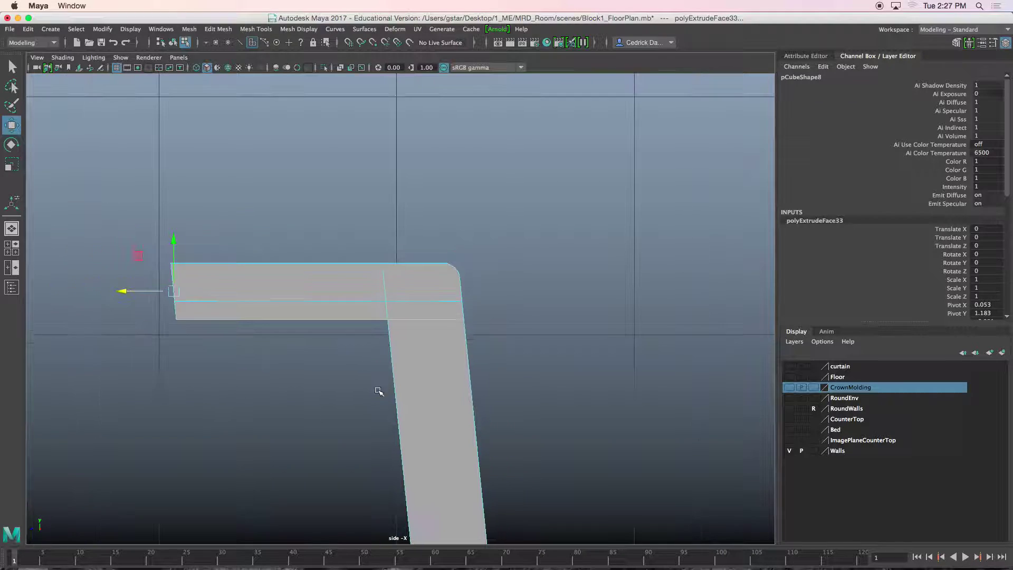
pyautogui.keyDown('alt'); pyautogui.moveTo(378, 389); pyautogui.dragTo(539, 356, button='middle'); pyautogui.keyUp('alt')
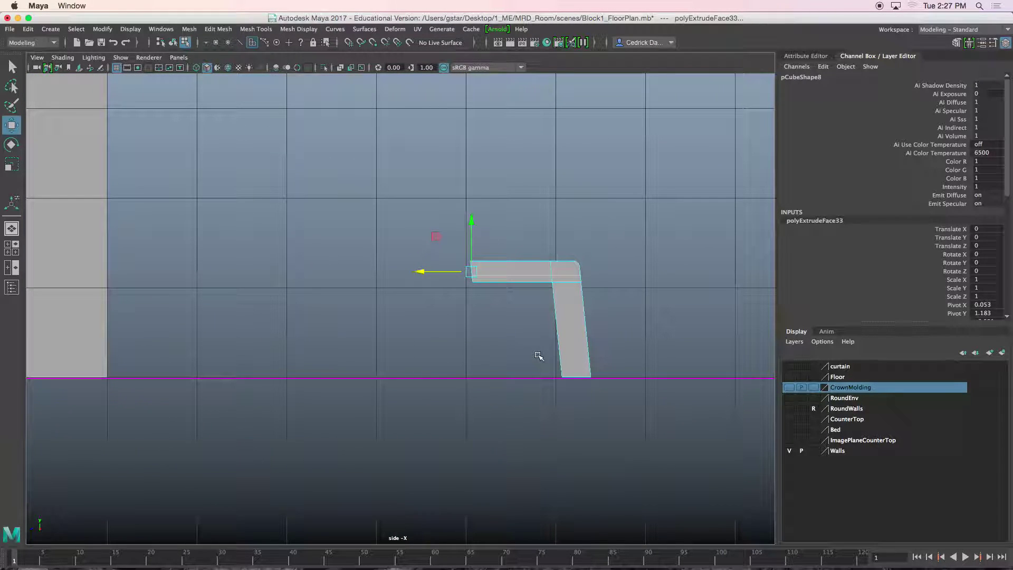
# Scale the rail's end faces flat along Z so the slanted end becomes vertical
pyautogui.press('r')
pyautogui.scroll(4, 530, 355)
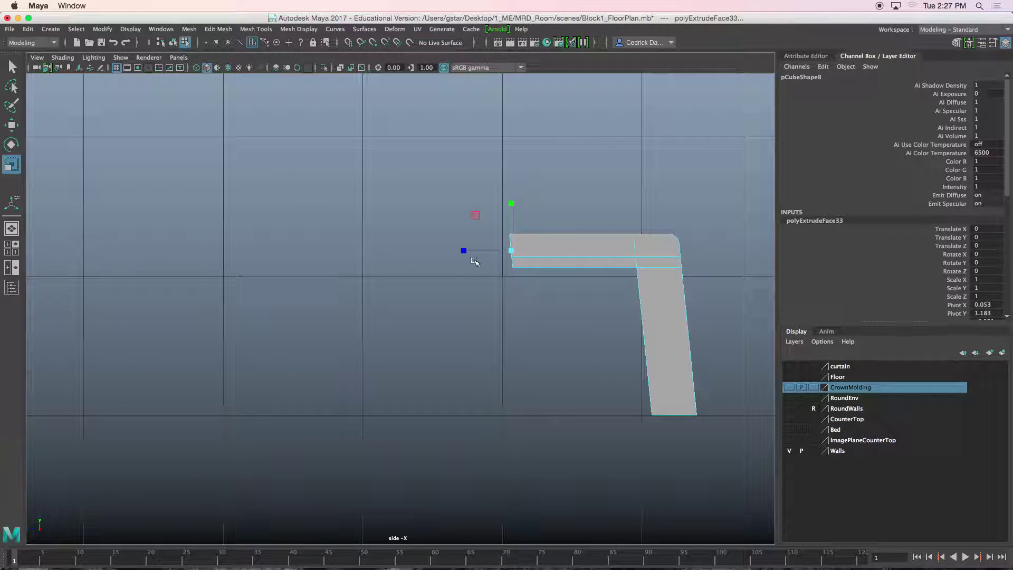
pyautogui.scroll(8, 465, 251)
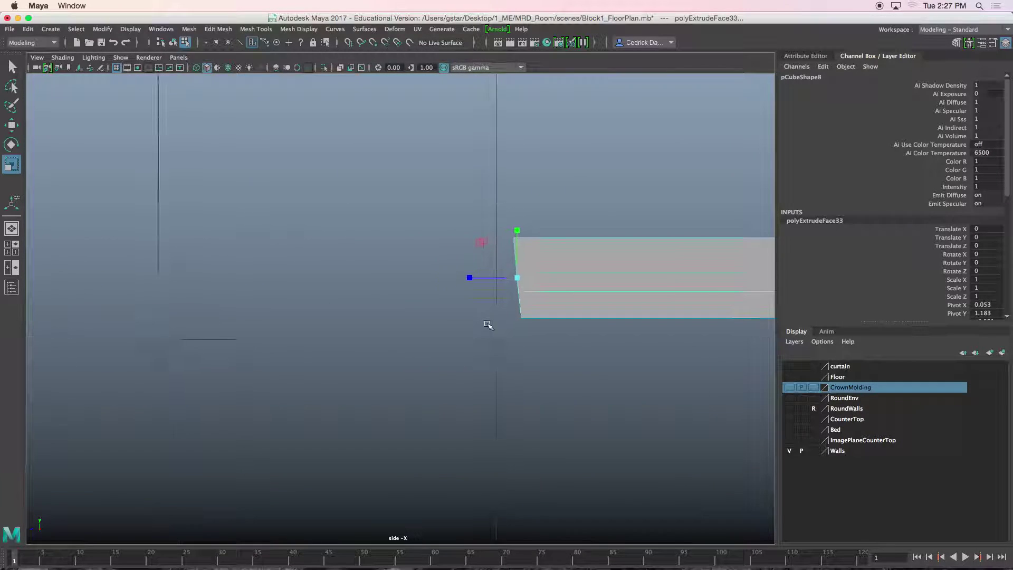
pyautogui.keyDown('alt'); pyautogui.moveTo(577, 298); pyautogui.dragTo(490, 332, button='middle'); pyautogui.keyUp('alt')
pyautogui.scroll(4, 490, 332)
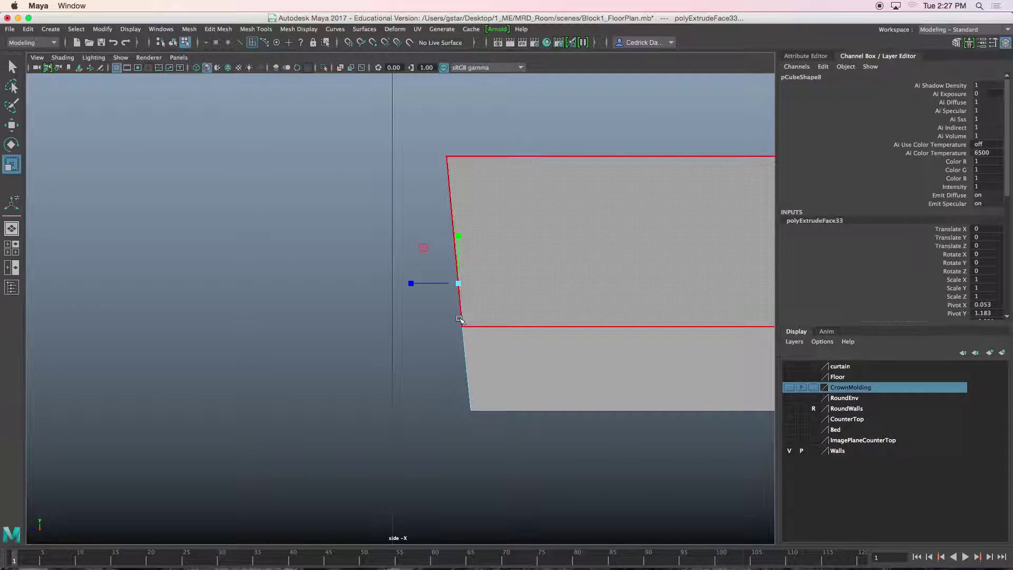
pyautogui.moveTo(411, 283); pyautogui.dragTo(458, 286)
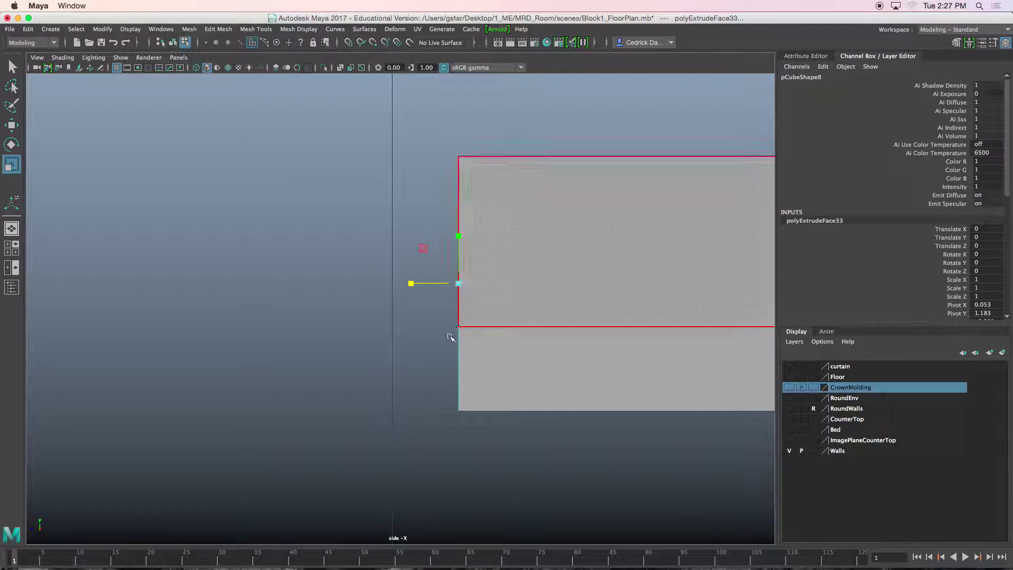
# Move the rail's end faces further outward along Z to lengthen the rail
pyautogui.press('w')
pyautogui.scroll(-3, 453, 347)
pyautogui.scroll(-4, 453, 348)
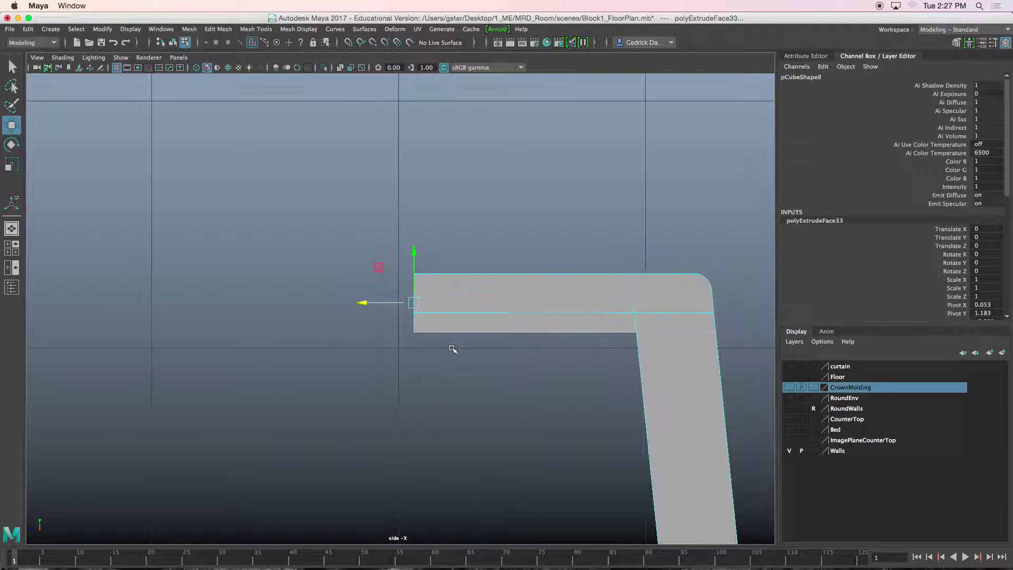
pyautogui.moveTo(395, 309); pyautogui.dragTo(323, 296)
pyautogui.keyDown('alt'); pyautogui.moveTo(489, 319); pyautogui.dragTo(404, 290, button='middle'); pyautogui.keyUp('alt')
pyautogui.scroll(2, 498, 321)
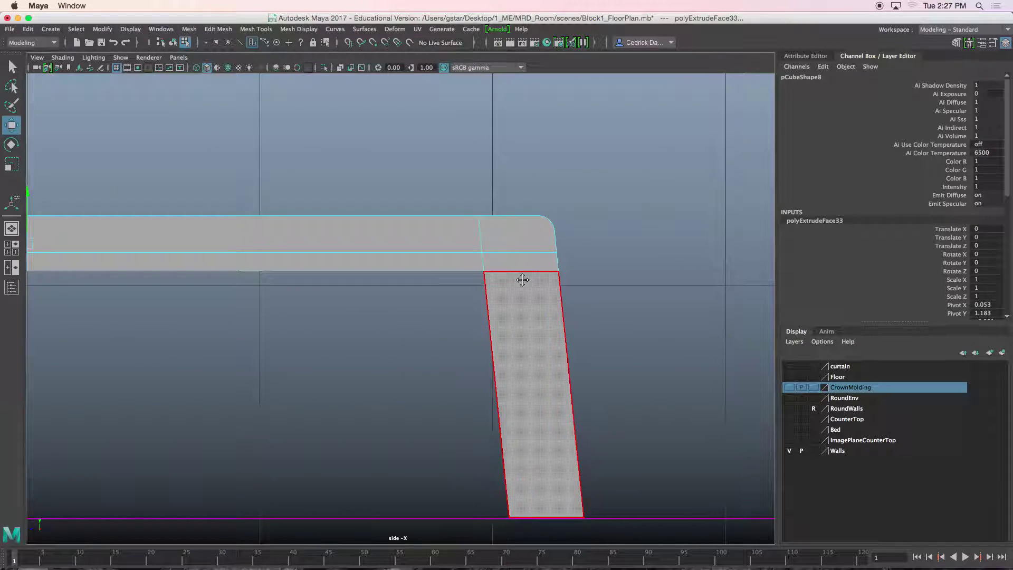
pyautogui.keyDown('alt'); pyautogui.moveTo(524, 281); pyautogui.dragTo(475, 294, button='middle'); pyautogui.keyUp('alt')
pyautogui.scroll(-2, 475, 294)
# Delete the faces at the rail's free end in the perspective view, leaving that end open
pyautogui.press('space')
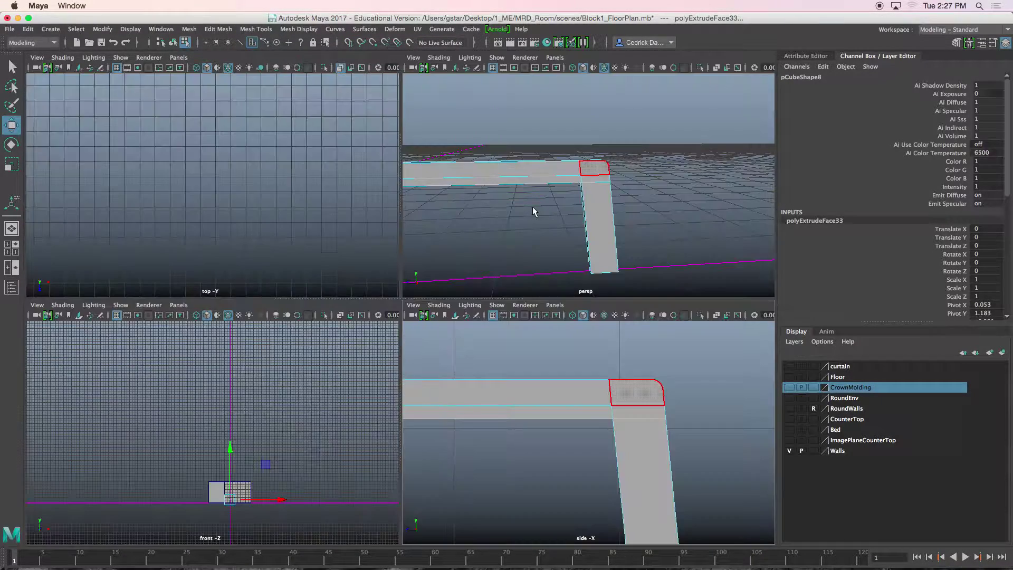
pyautogui.press('space')
pyautogui.press('f')
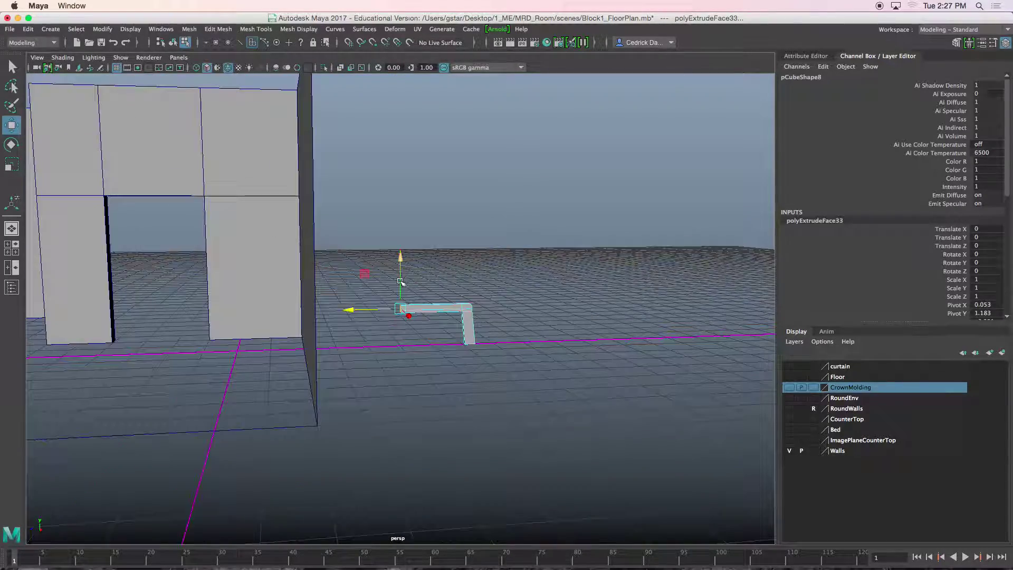
pyautogui.press('F10')
pyautogui.scroll(5, 444, 303)
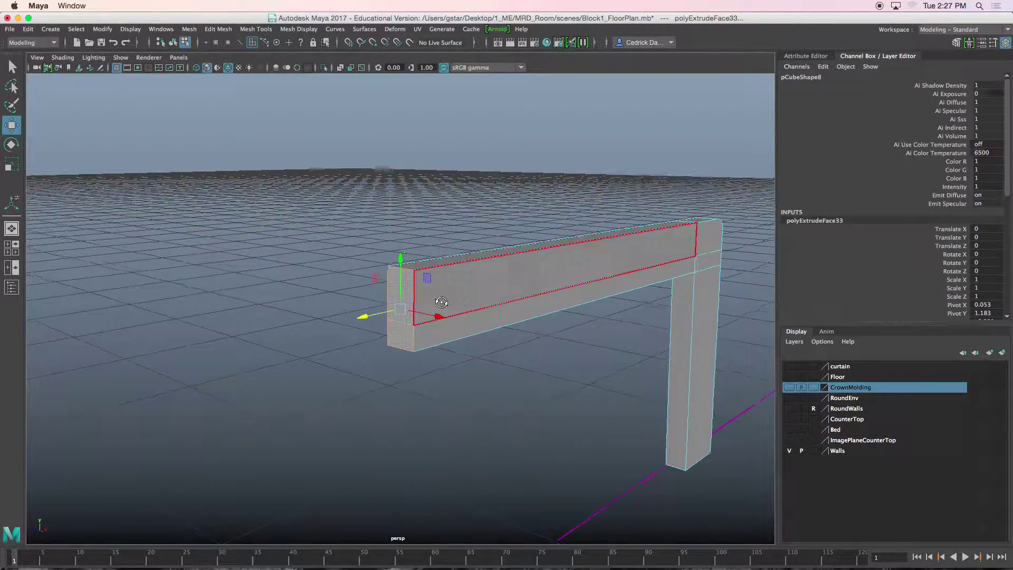
pyautogui.scroll(3, 549, 312)
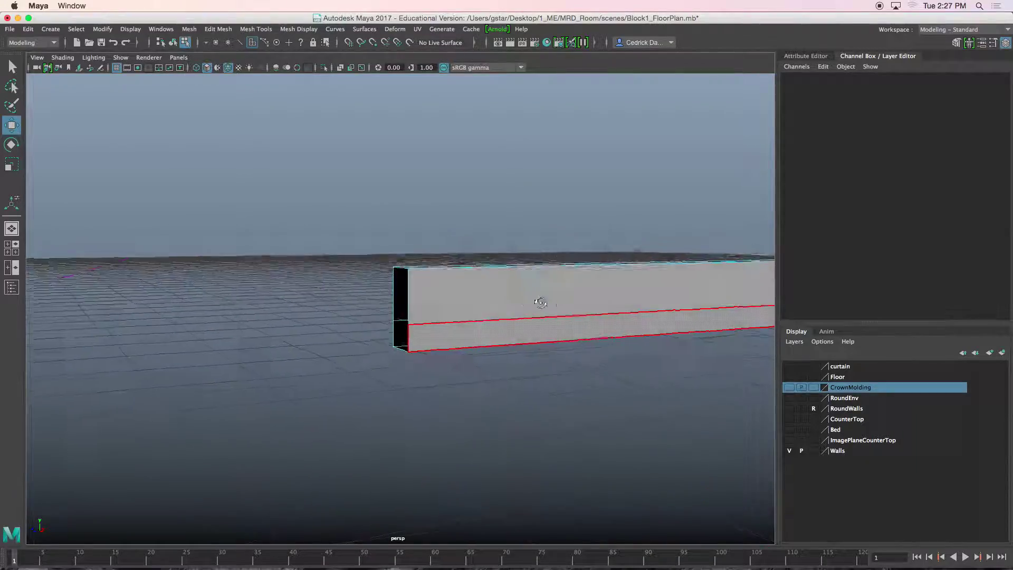
# Bevel the inner corner edge where the rail's underside meets the leg, with Fraction 0.5 and 5 segments
pyautogui.moveTo(524, 268); pyautogui.dragTo(556, 259, button='right')
pyautogui.keyDown('alt'); pyautogui.moveTo(561, 333); pyautogui.dragTo(505, 315); pyautogui.keyUp('alt')
pyautogui.scroll(-2, 505, 315)
pyautogui.press('r')
pyautogui.keyDown('alt'); pyautogui.moveTo(380, 381); pyautogui.dragTo(391, 363, button='middle'); pyautogui.keyUp('alt')
pyautogui.moveTo(363, 397); pyautogui.dragTo(433, 270)
pyautogui.scroll(-2, 392, 398)
pyautogui.keyDown('alt'); pyautogui.moveTo(433, 269); pyautogui.dragTo(381, 379, button='middle'); pyautogui.keyUp('alt')
pyautogui.scroll(4, 382, 379)
pyautogui.keyDown('alt'); pyautogui.moveTo(382, 379); pyautogui.dragTo(433, 359); pyautogui.keyUp('alt')
pyautogui.moveTo(486, 272); pyautogui.dragTo(483, 235, button='right')
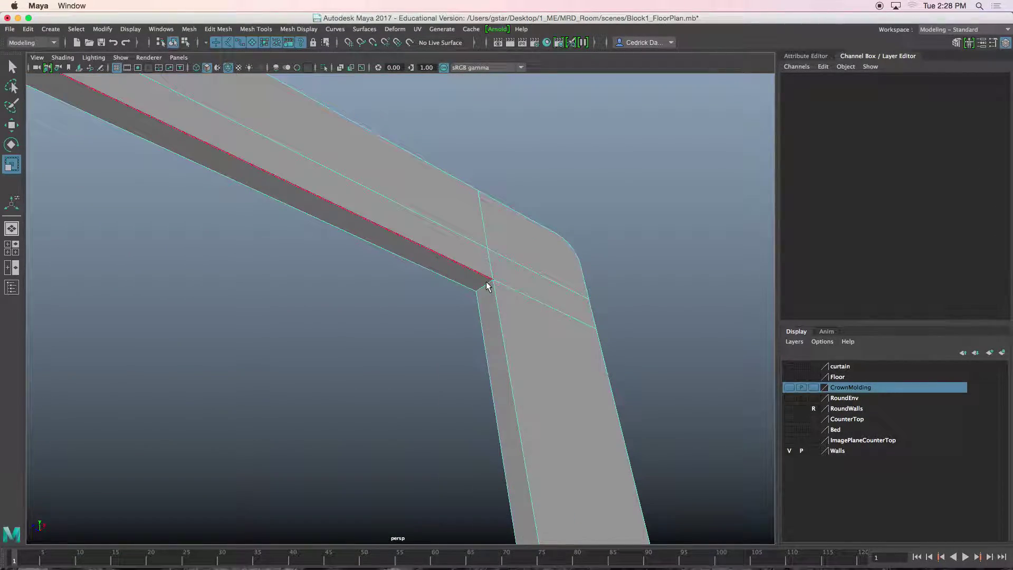
pyautogui.click(482, 287)
pyautogui.keyDown('alt'); pyautogui.moveTo(488, 287); pyautogui.dragTo(515, 391); pyautogui.keyUp('alt')
pyautogui.scroll(3, 517, 391)
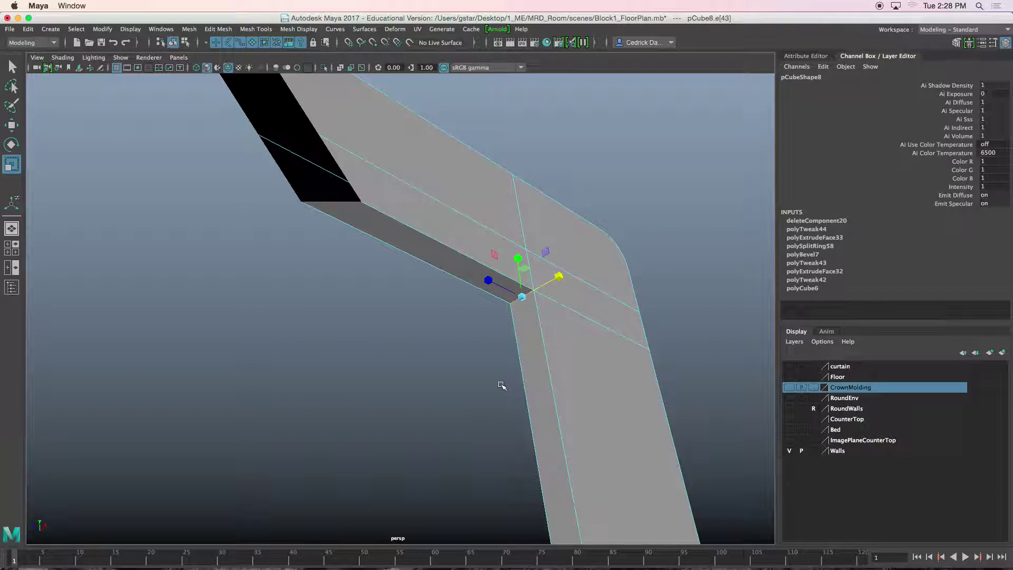
pyautogui.click(218, 29)
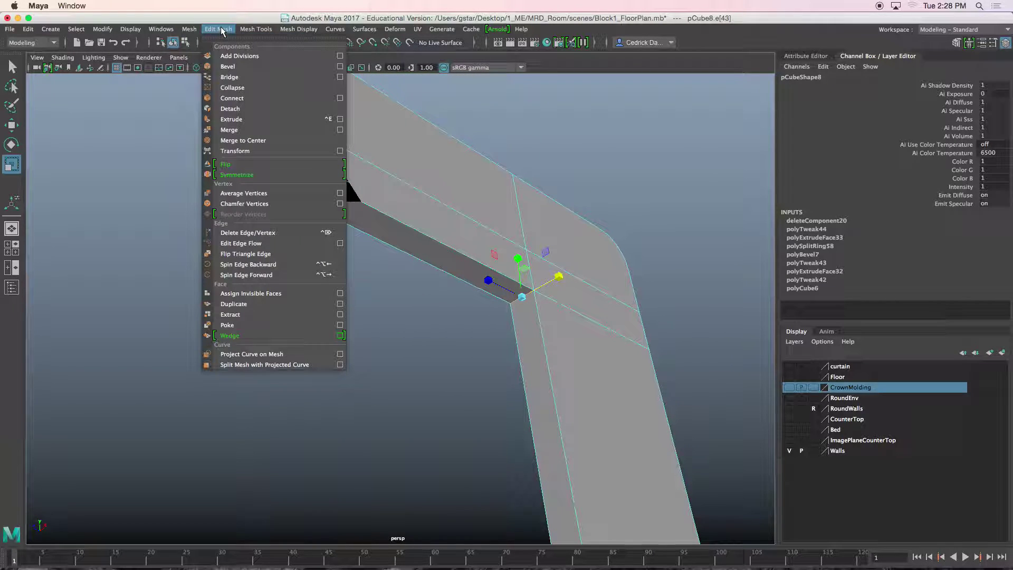
pyautogui.click(228, 66)
pyautogui.keyDown('alt'); pyautogui.moveTo(310, 136); pyautogui.dragTo(355, 223); pyautogui.keyUp('alt')
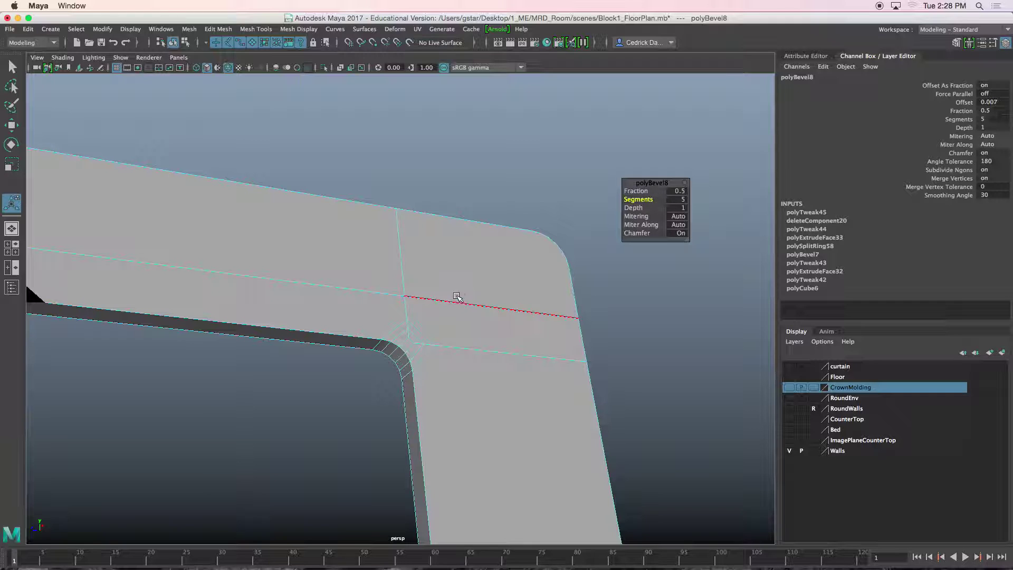
# Bevel the short edges at both sides of the leg's foot with Fraction 0.2 and 3 segments
pyautogui.scroll(-6, 458, 296)
pyautogui.keyDown('alt'); pyautogui.moveTo(457, 295); pyautogui.dragTo(410, 373); pyautogui.keyUp('alt')
pyautogui.scroll(-3, 420, 339)
pyautogui.keyDown('alt'); pyautogui.moveTo(410, 373); pyautogui.dragTo(414, 259, button='middle'); pyautogui.keyUp('alt')
pyautogui.keyDown('alt'); pyautogui.moveTo(414, 259); pyautogui.dragTo(415, 301); pyautogui.keyUp('alt')
pyautogui.press('[')
pyautogui.press('[')
pyautogui.press(']')
pyautogui.press(']')
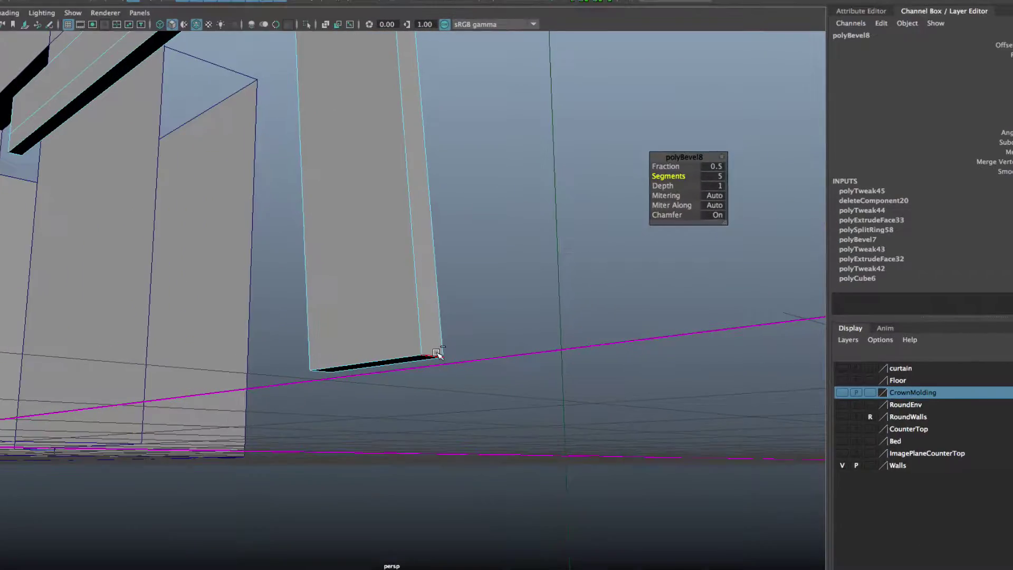
pyautogui.click(438, 355)
pyautogui.keyDown('alt'); pyautogui.moveTo(422, 390); pyautogui.dragTo(497, 355); pyautogui.keyUp('alt')
pyautogui.keyDown('alt'); pyautogui.moveTo(549, 279); pyautogui.dragTo(506, 319); pyautogui.keyUp('alt')
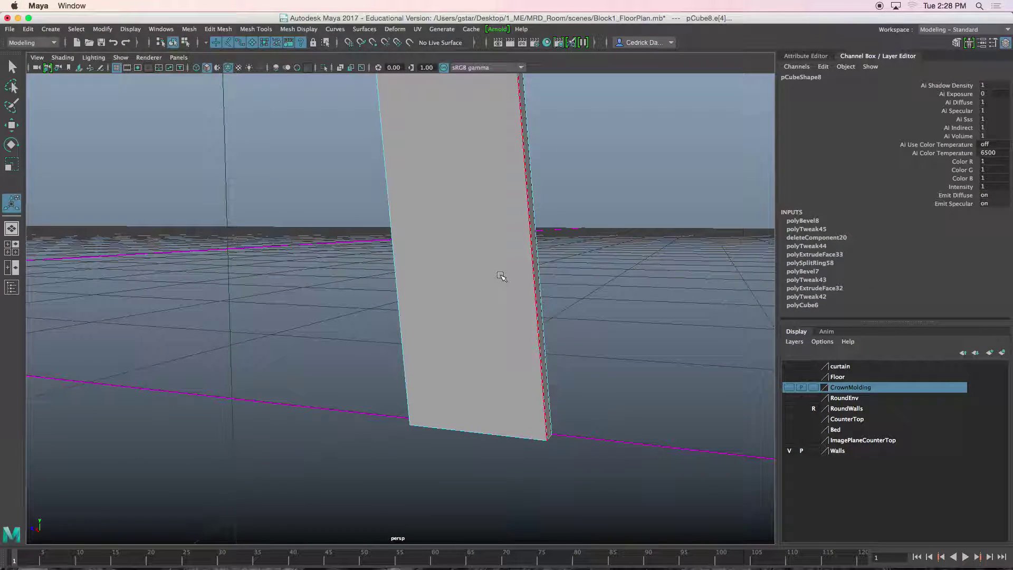
pyautogui.click(223, 30)
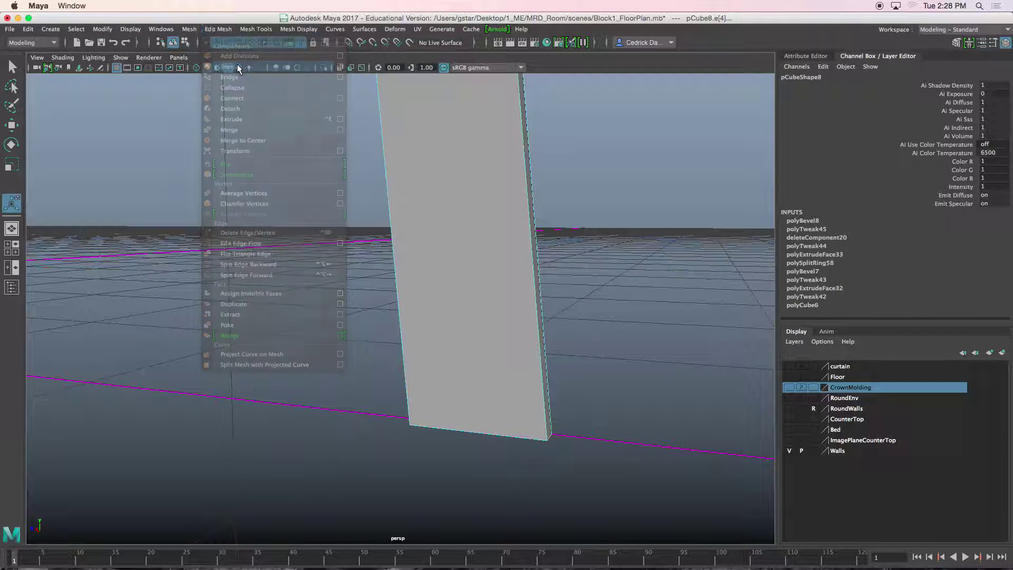
pyautogui.click(237, 66)
pyautogui.moveTo(640, 191); pyautogui.dragTo(640, 191)
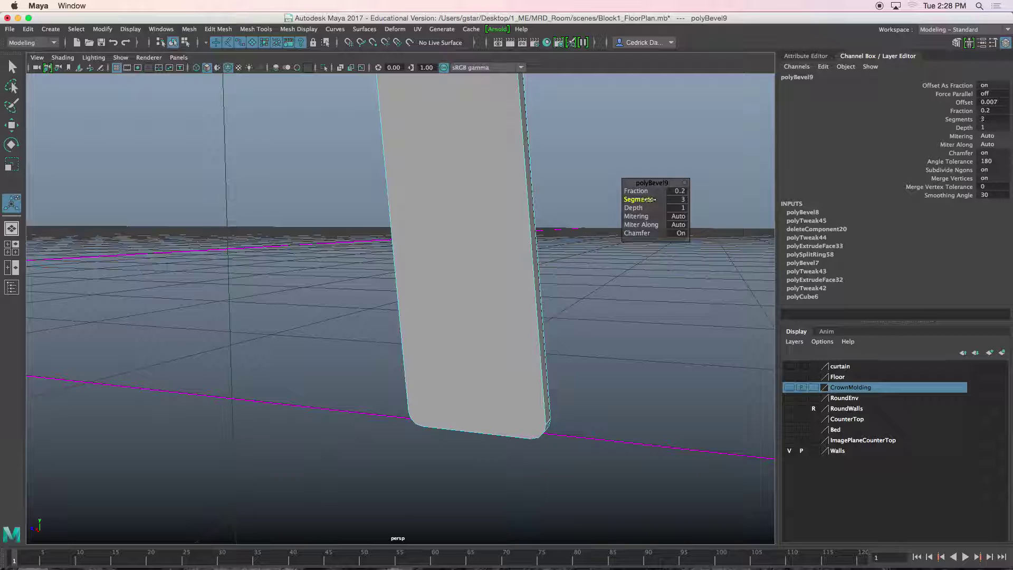
# Return to object mode and place the half-frame's pivot at the open end of the rail
pyautogui.keyDown('alt'); pyautogui.moveTo(490, 230); pyautogui.dragTo(513, 230); pyautogui.keyUp('alt')
pyautogui.moveTo(512, 180); pyautogui.dragTo(524, 173, button='right')
pyautogui.scroll(-5, 518, 192)
pyautogui.keyDown('alt'); pyautogui.moveTo(519, 192); pyautogui.dragTo(505, 234); pyautogui.keyUp('alt')
pyautogui.press('w')
pyautogui.moveTo(532, 285); pyautogui.dragTo(407, 221)
pyautogui.moveTo(261, 201)
pyautogui.keyDown('alt'); pyautogui.mouseDown()
pyautogui.moveTo(276, 217)
pyautogui.moveTo(261, 221)
pyautogui.mouseUp(); pyautogui.keyUp('alt')
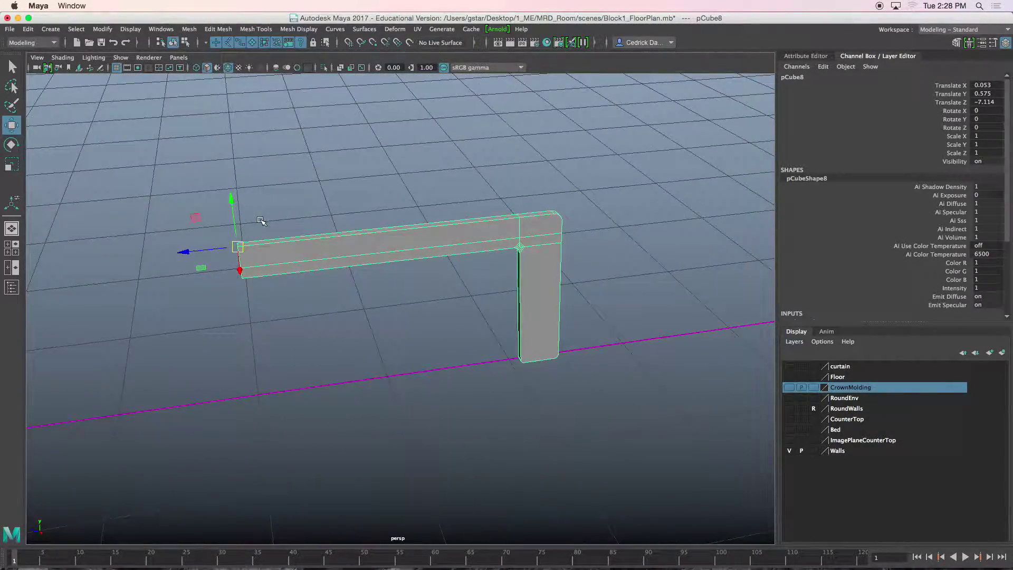
# Move the half-frame along Z to -8.837, duplicate it, and mirror the copy with Scale Z -1
pyautogui.scroll(-4, 260, 221)
pyautogui.moveTo(241, 276); pyautogui.dragTo(374, 291)
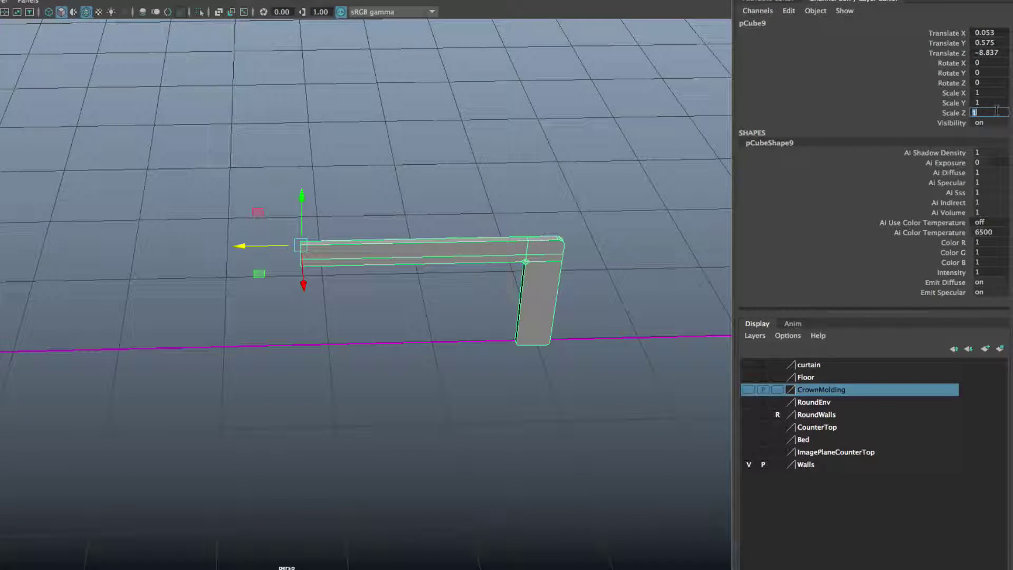
pyautogui.press('Return')
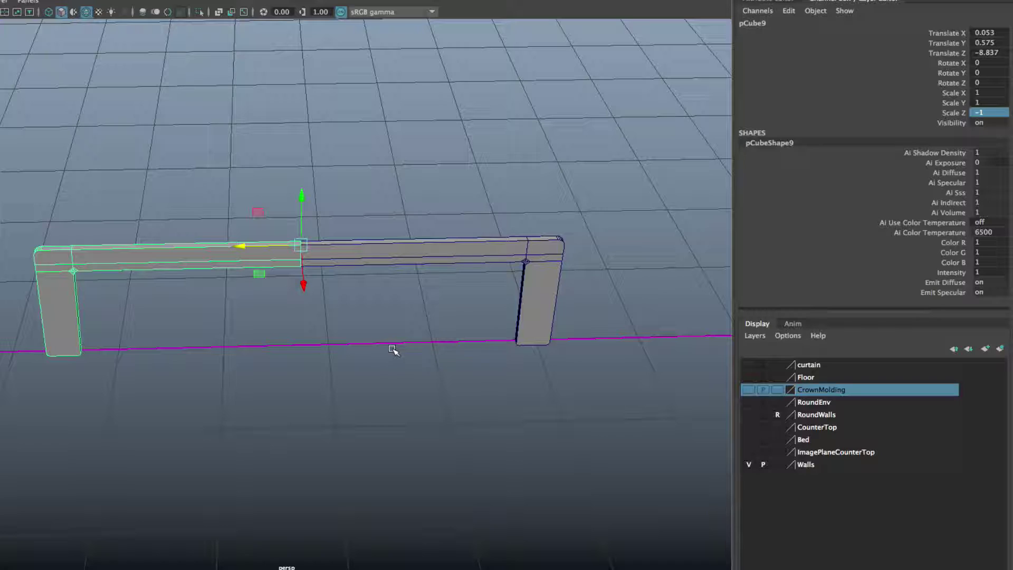
pyautogui.moveTo(391, 354)
pyautogui.keyDown('alt'); pyautogui.mouseDown()
pyautogui.moveTo(387, 315)
pyautogui.moveTo(378, 355)
pyautogui.mouseUp(); pyautogui.keyUp('alt')
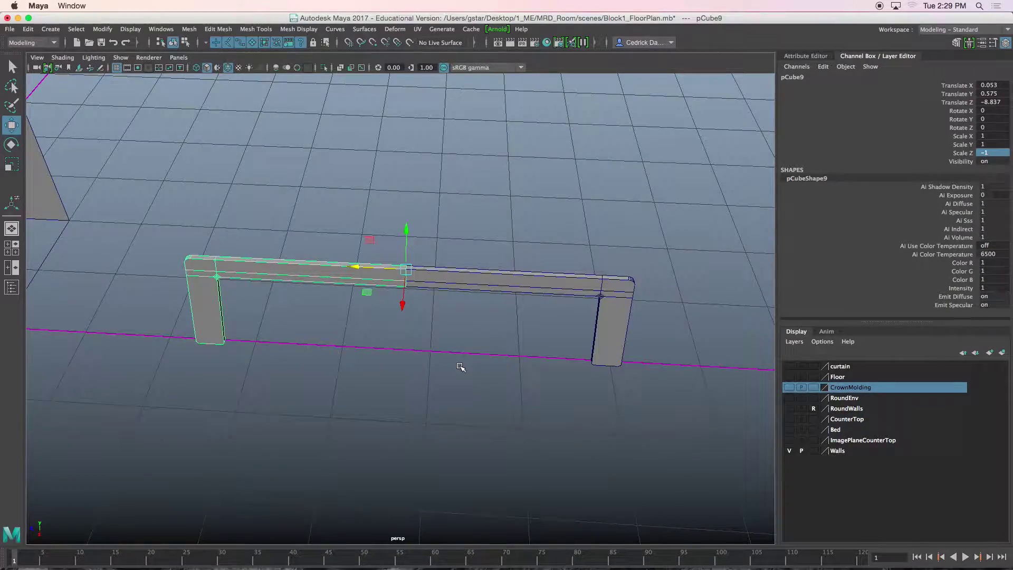
pyautogui.keyDown('alt'); pyautogui.moveTo(461, 367); pyautogui.dragTo(391, 219); pyautogui.keyUp('alt')
# Combine the two half-frames into one mesh and merge their vertices with a distance threshold of 0.01
pyautogui.keyDown('alt'); pyautogui.moveTo(414, 269); pyautogui.dragTo(412, 253); pyautogui.keyUp('alt')
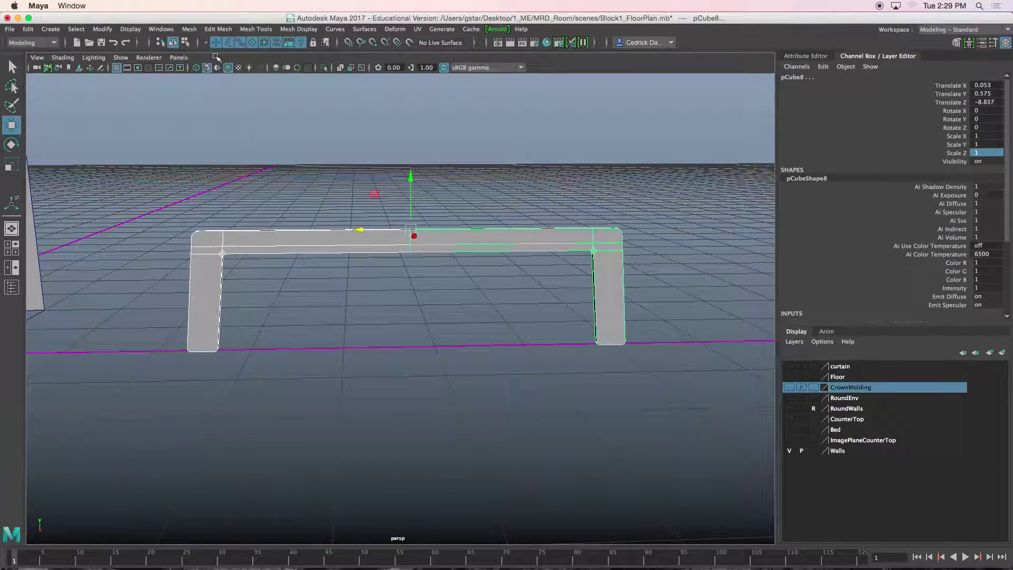
pyautogui.click(188, 30)
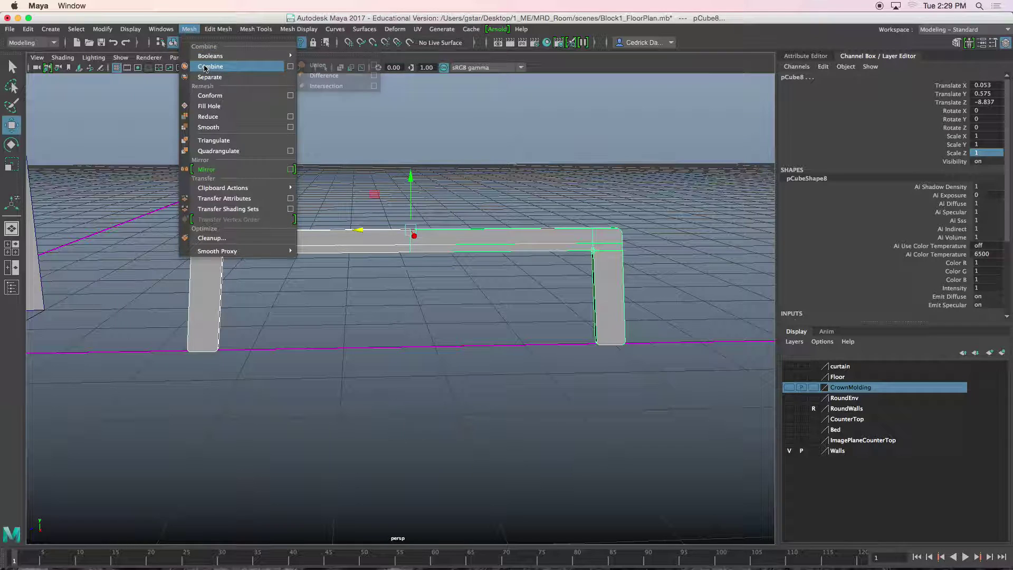
pyautogui.click(221, 63)
pyautogui.click(218, 30)
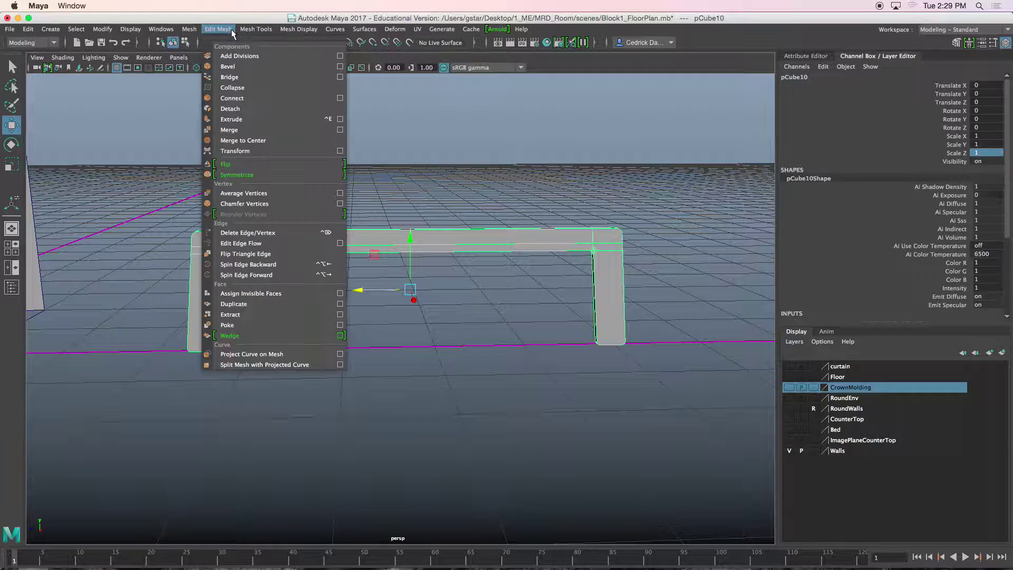
pyautogui.click(232, 130)
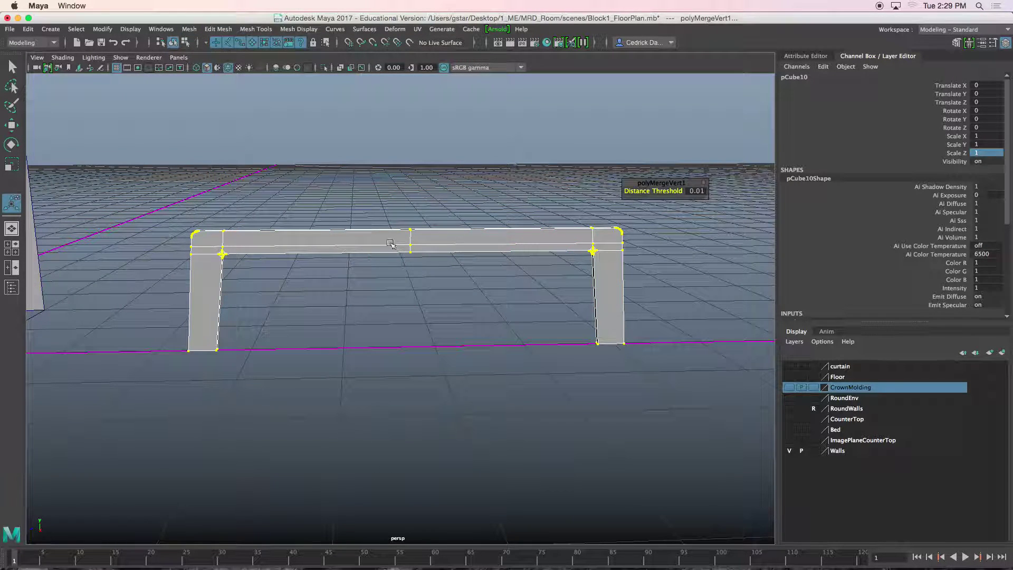
pyautogui.keyDown('alt'); pyautogui.moveTo(438, 243); pyautogui.dragTo(434, 243); pyautogui.keyUp('alt')
pyautogui.moveTo(441, 239); pyautogui.dragTo(477, 234, button='right')
pyautogui.keyDown('alt'); pyautogui.moveTo(477, 241); pyautogui.dragTo(462, 253); pyautogui.keyUp('alt')
# Duplicate the complete leg frame and place the copy parallel to it at Translate X -3.053
pyautogui.press('w')
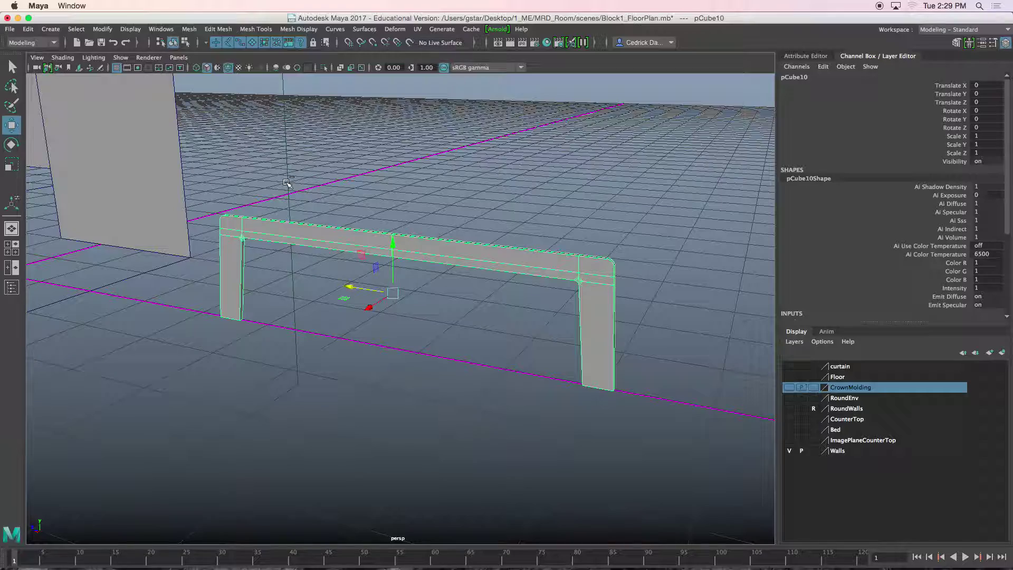
pyautogui.hotkey('ctrl', 'd')
pyautogui.keyDown('alt'); pyautogui.moveTo(287, 185); pyautogui.dragTo(527, 335); pyautogui.keyUp('alt')
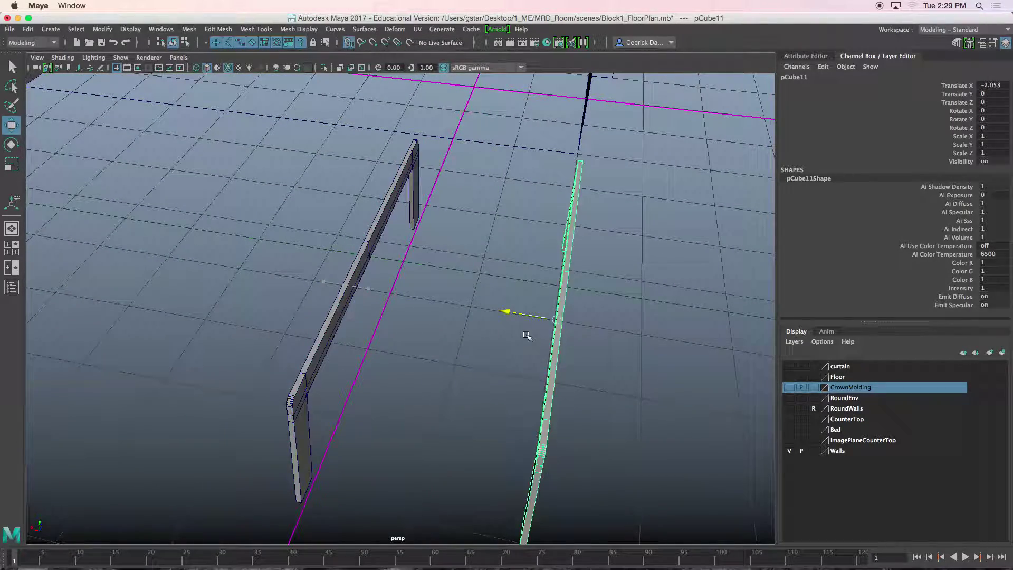
pyautogui.moveTo(599, 344); pyautogui.dragTo(608, 344)
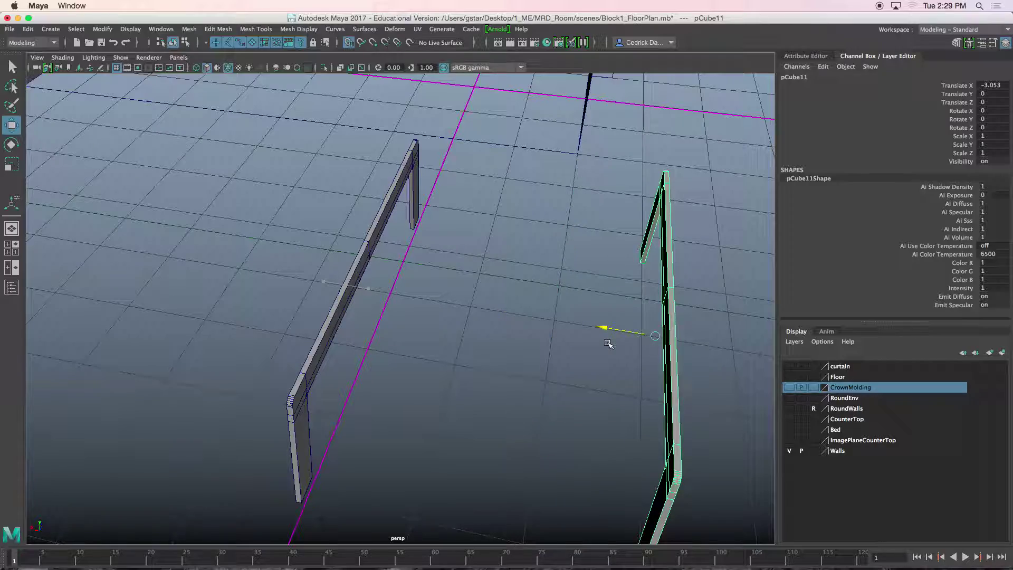
pyautogui.keyDown('alt'); pyautogui.moveTo(513, 330); pyautogui.dragTo(369, 228); pyautogui.keyUp('alt')
# Create a polygon cube as a thin tabletop slab above the two leg frames, scaled uniformly to 7.263
pyautogui.click(52, 30)
pyautogui.moveTo(68, 68)
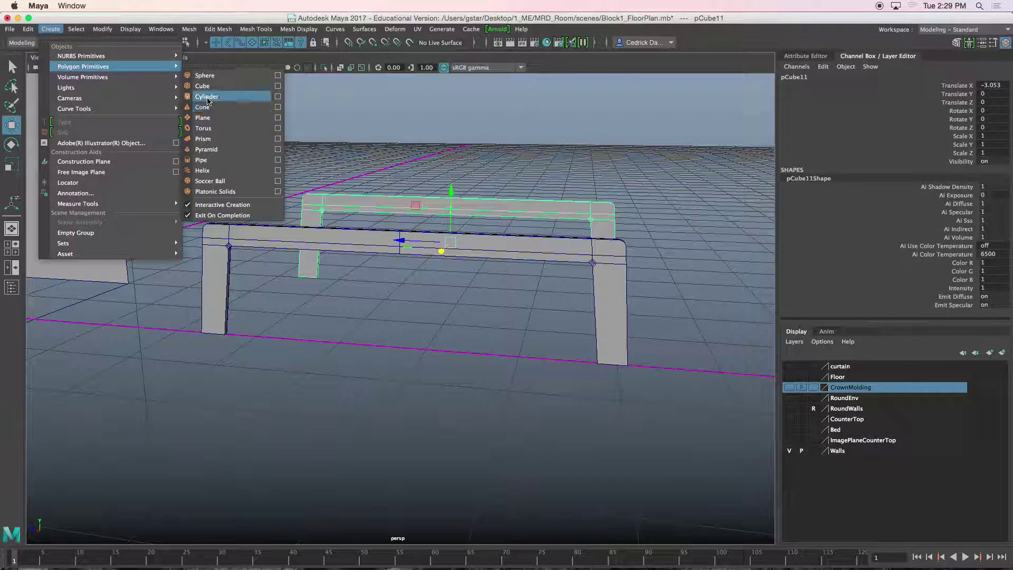
pyautogui.click(212, 88)
pyautogui.keyDown('alt'); pyautogui.moveTo(504, 211); pyautogui.dragTo(498, 324); pyautogui.keyUp('alt')
pyautogui.click(493, 304)
pyautogui.press('w')
pyautogui.moveTo(502, 283); pyautogui.dragTo(444, 208)
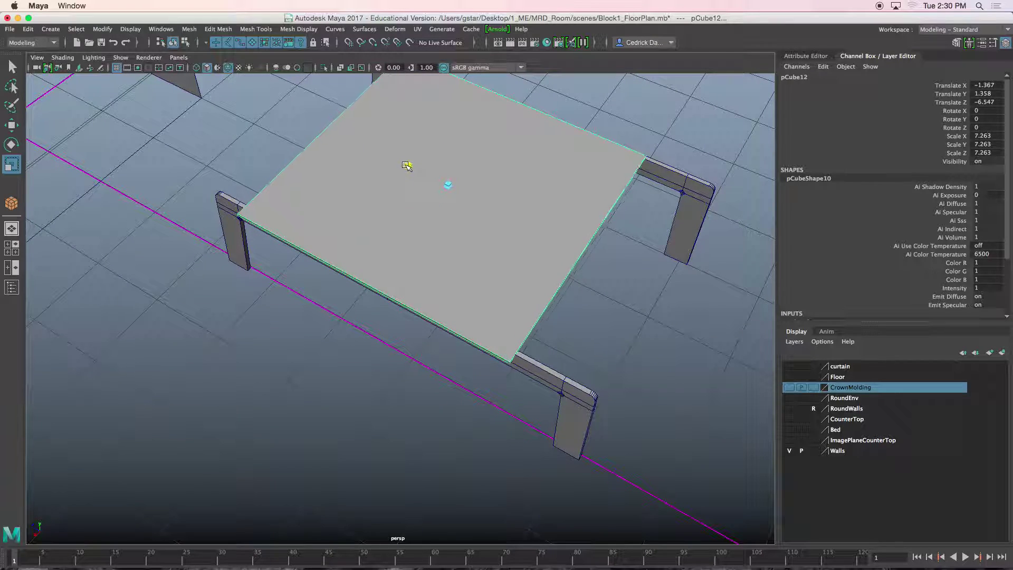
# Centre the tabletop along the frames at Translate Z -6.709 and lower it onto them at Translate Y 1.329
pyautogui.keyDown('alt'); pyautogui.moveTo(407, 166); pyautogui.dragTo(417, 221); pyautogui.keyUp('alt')
pyautogui.press('w')
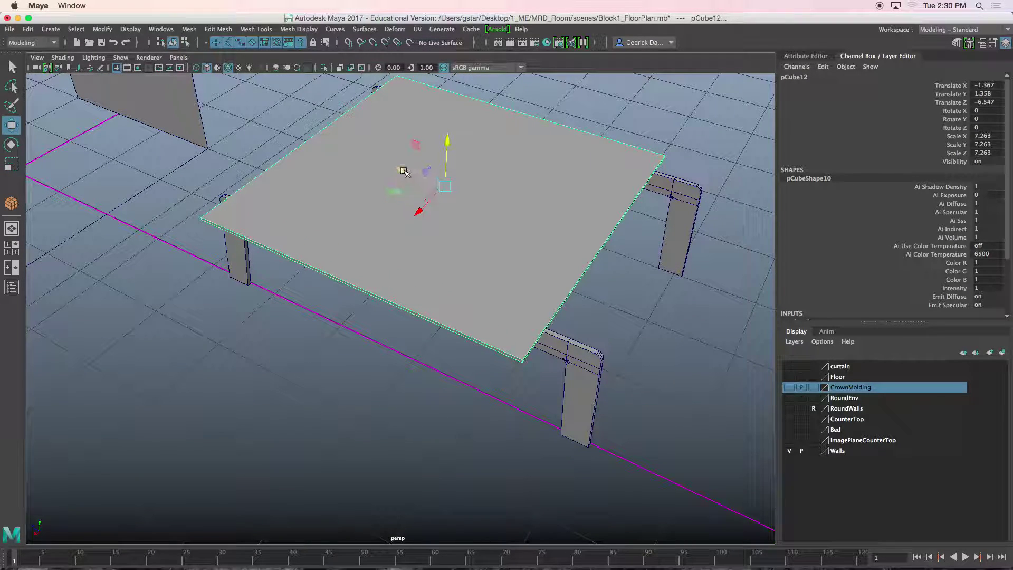
pyautogui.keyDown('alt'); pyautogui.moveTo(416, 175); pyautogui.dragTo(378, 232); pyautogui.keyUp('alt')
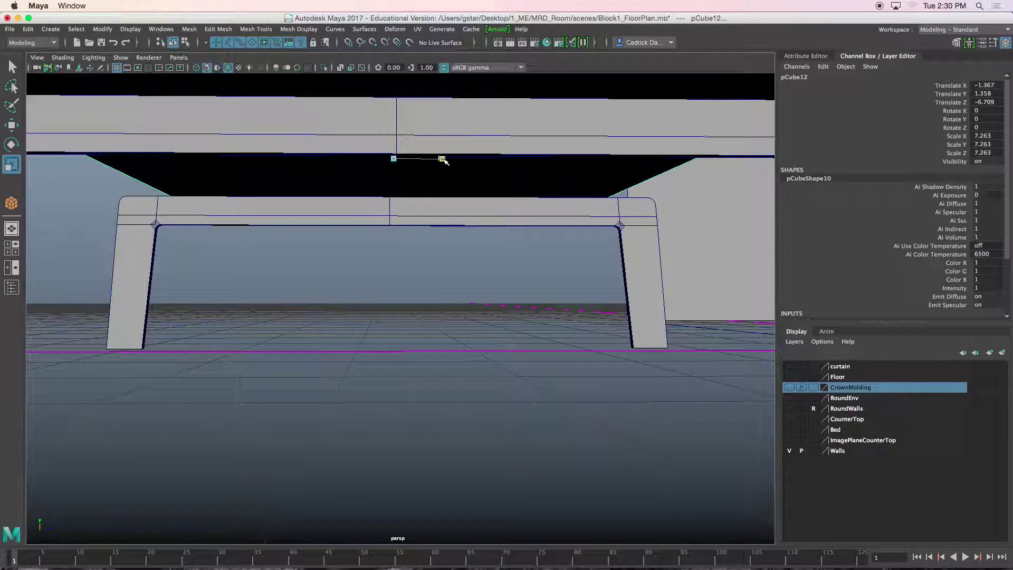
pyautogui.keyDown('alt'); pyautogui.moveTo(441, 207); pyautogui.dragTo(563, 238); pyautogui.keyUp('alt')
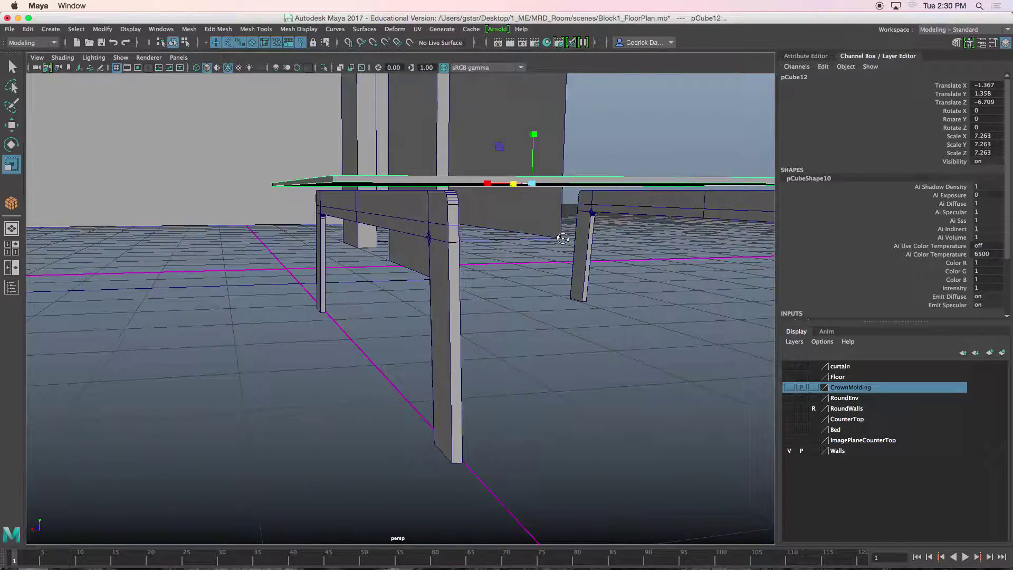
pyautogui.press('w')
pyautogui.moveTo(533, 139); pyautogui.dragTo(513, 205)
pyautogui.click(491, 207)
pyautogui.scroll(5, 507, 208)
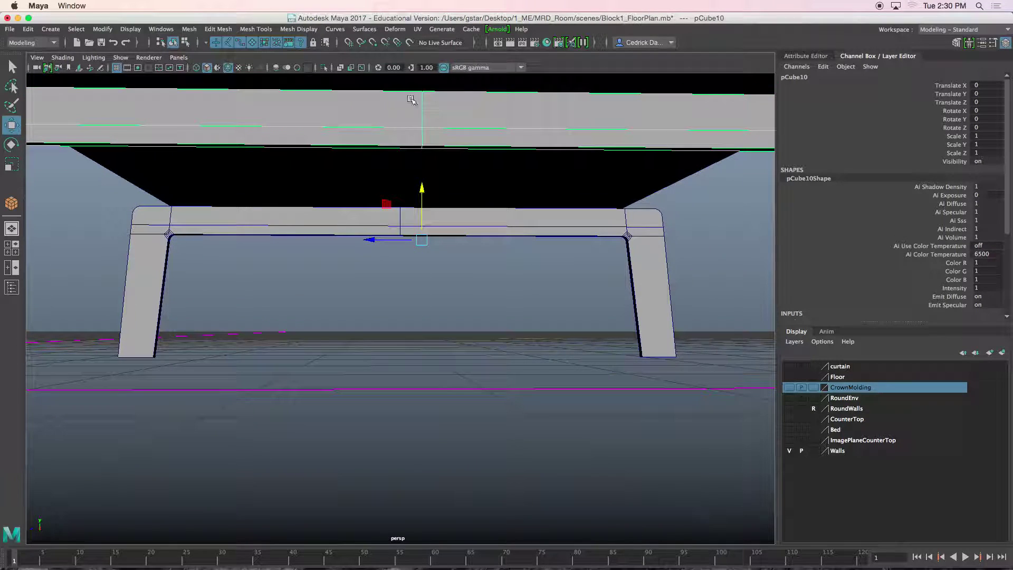
pyautogui.click(245, 30)
pyautogui.click(270, 107)
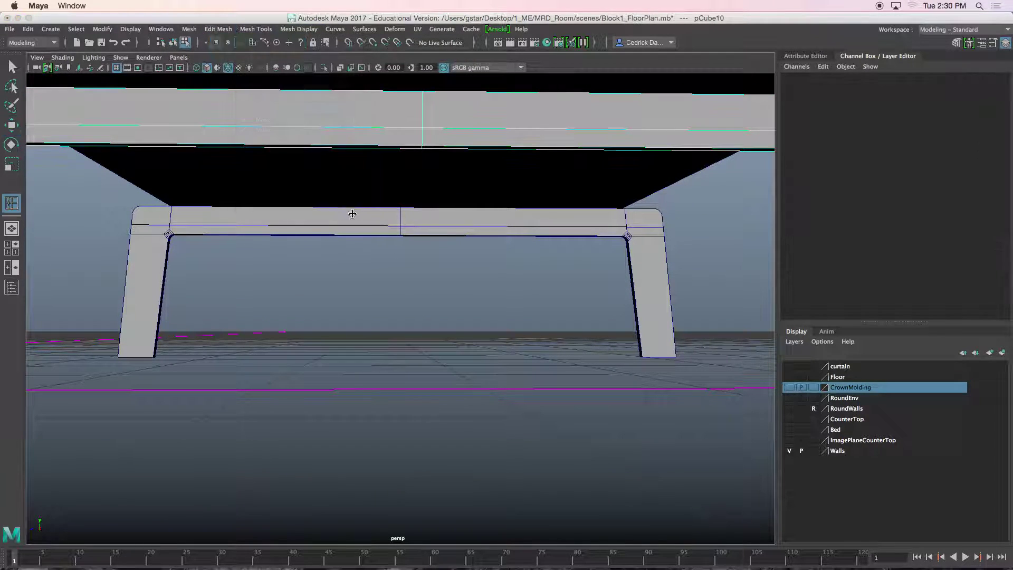
pyautogui.keyDown('alt'); pyautogui.moveTo(347, 211); pyautogui.dragTo(364, 222); pyautogui.keyUp('alt')
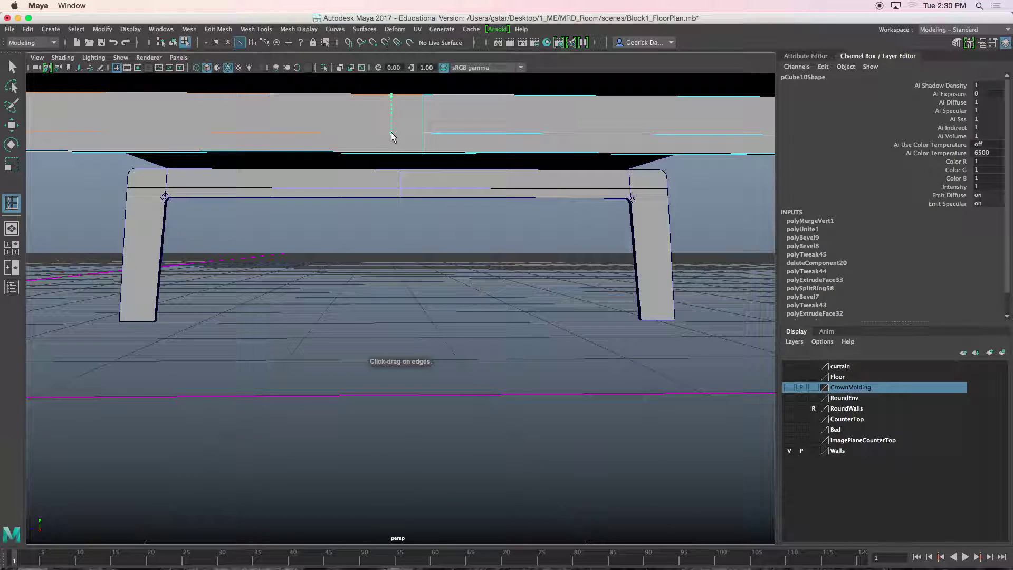
pyautogui.keyDown('alt'); pyautogui.moveTo(441, 177); pyautogui.dragTo(334, 172); pyautogui.keyUp('alt')
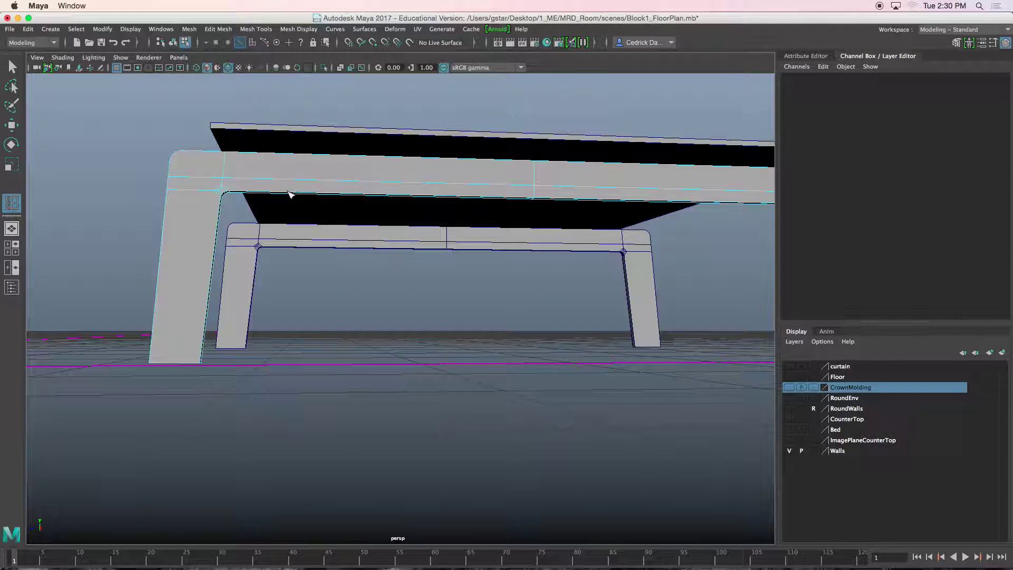
pyautogui.click(289, 193)
pyautogui.keyDown('alt'); pyautogui.moveTo(298, 172); pyautogui.dragTo(325, 217, button='middle'); pyautogui.keyUp('alt')
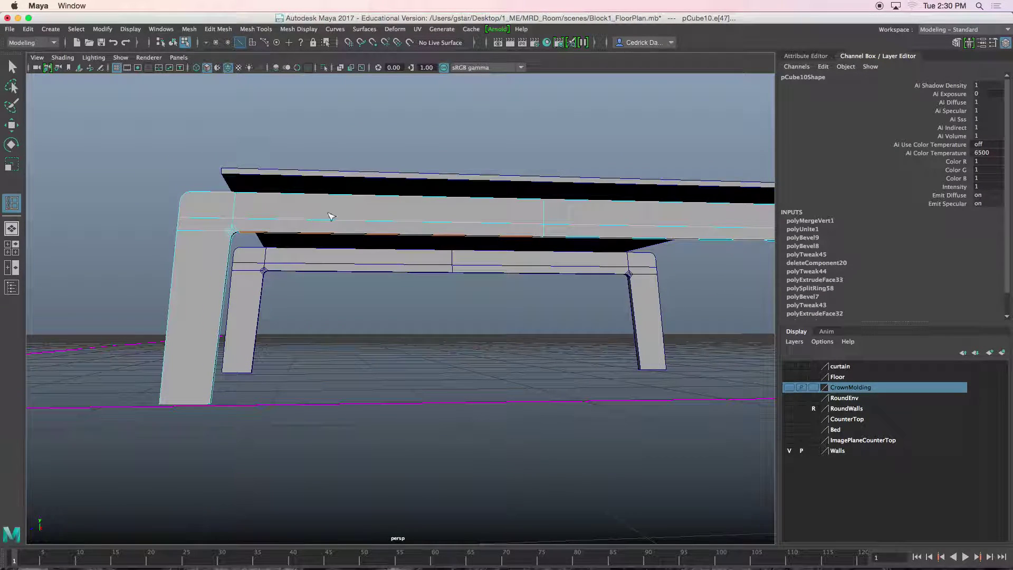
pyautogui.keyDown('alt'); pyautogui.moveTo(438, 216); pyautogui.dragTo(473, 216); pyautogui.keyUp('alt')
# Examine the faces of the first leg frame's rail and rounded corner in face mode, and return to object mode
pyautogui.moveTo(470, 219); pyautogui.dragTo(487, 176, button='right')
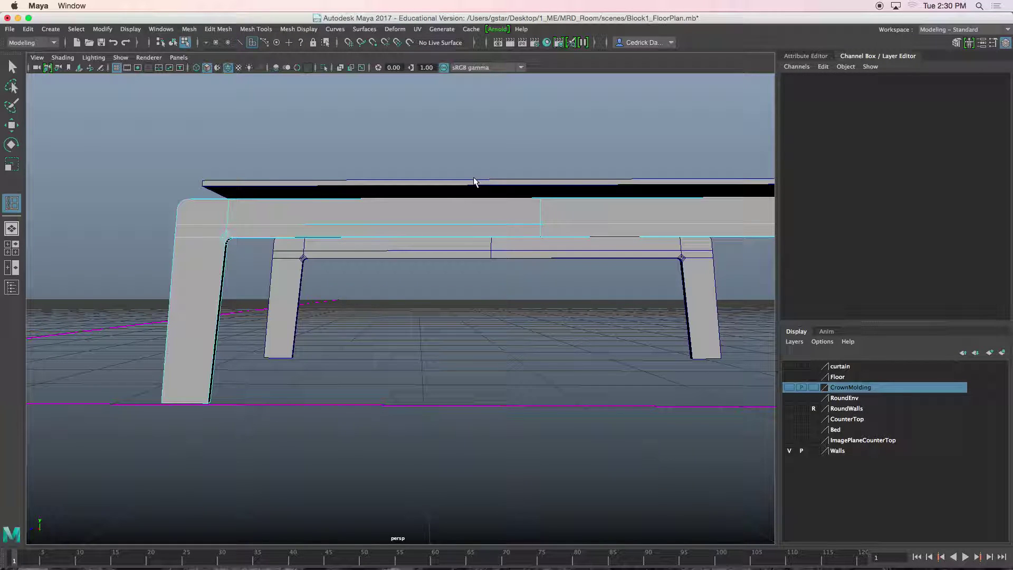
pyautogui.scroll(6, 402, 232)
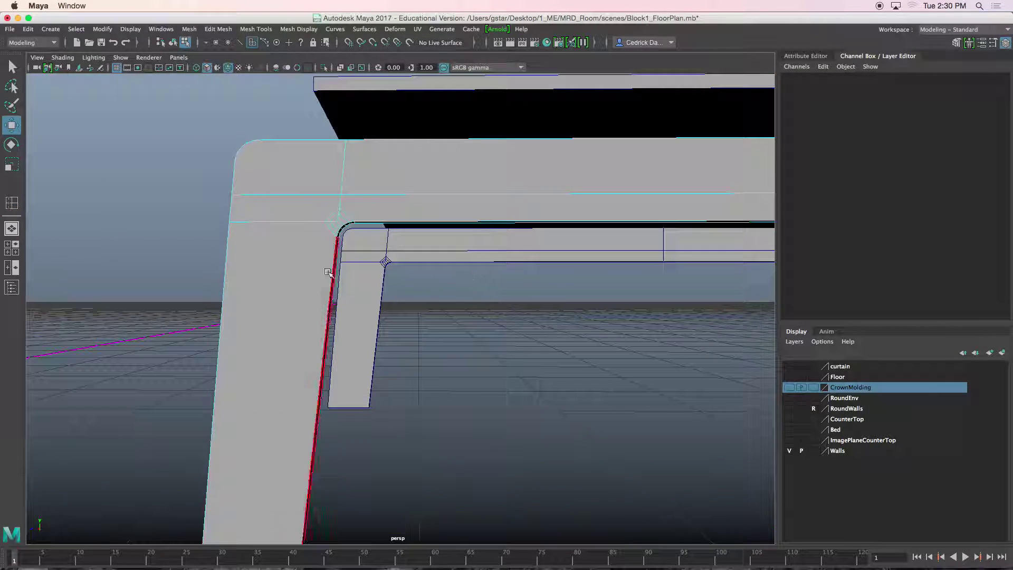
pyautogui.keyDown('alt'); pyautogui.moveTo(374, 304); pyautogui.dragTo(441, 222); pyautogui.keyUp('alt')
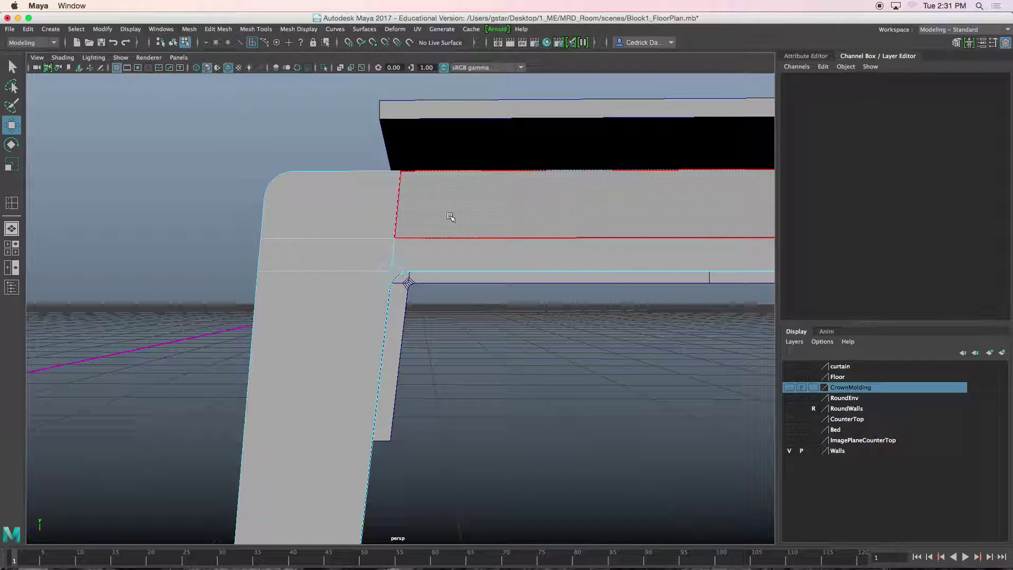
pyautogui.scroll(-4, 499, 285)
pyautogui.keyDown('alt'); pyautogui.moveTo(500, 285); pyautogui.dragTo(367, 235, button='middle'); pyautogui.keyUp('alt')
pyautogui.scroll(-2, 422, 267)
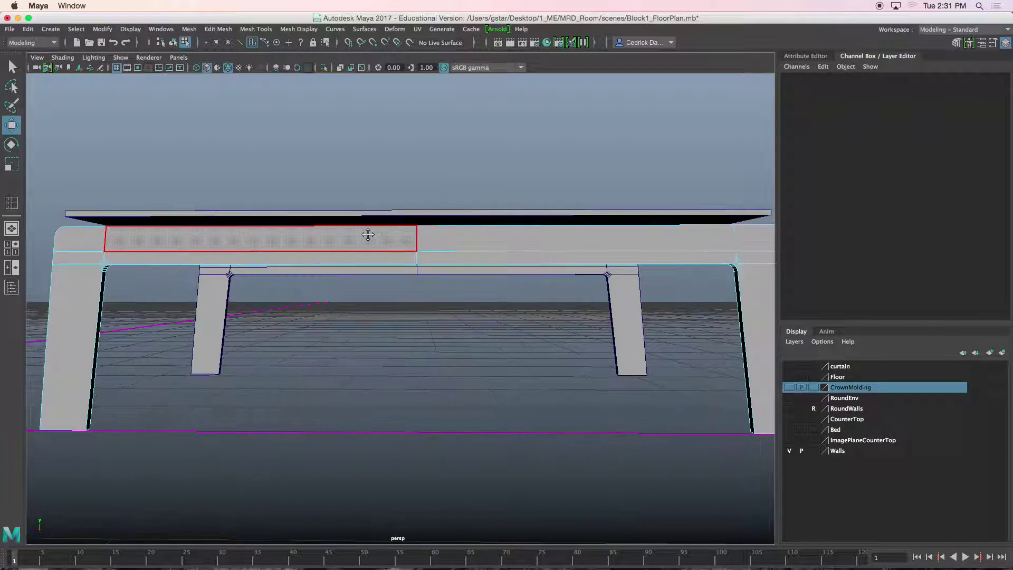
pyautogui.moveTo(445, 246)
pyautogui.keyDown('alt'); pyautogui.mouseDown(button='middle')
pyautogui.moveTo(427, 238)
pyautogui.moveTo(473, 232)
pyautogui.moveTo(430, 240)
pyautogui.mouseUp(button='middle'); pyautogui.keyUp('alt')
pyautogui.keyDown('alt'); pyautogui.moveTo(453, 242); pyautogui.dragTo(448, 232); pyautogui.keyUp('alt')
pyautogui.scroll(6, 447, 246)
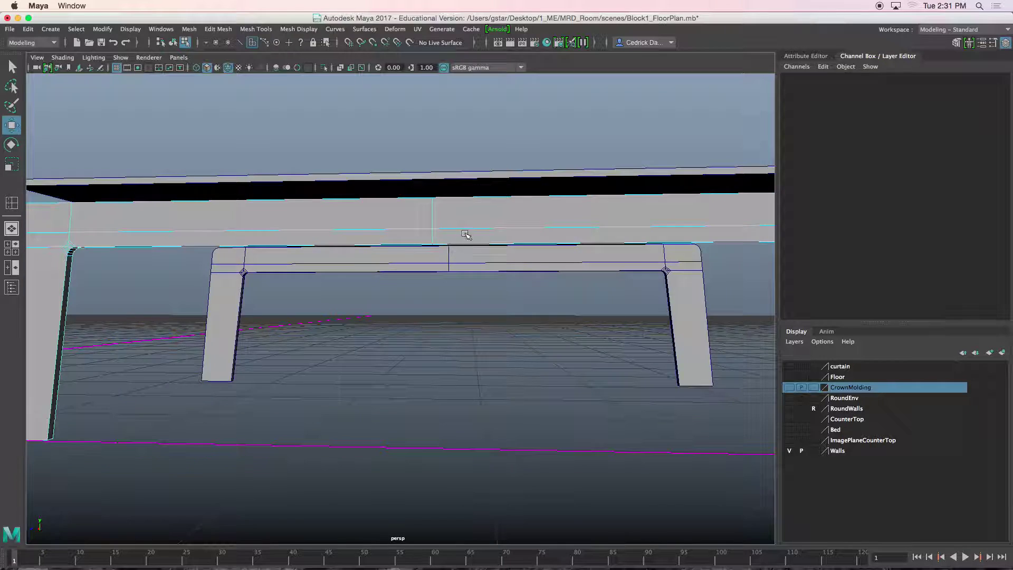
pyautogui.moveTo(456, 216); pyautogui.dragTo(488, 203, button='right')
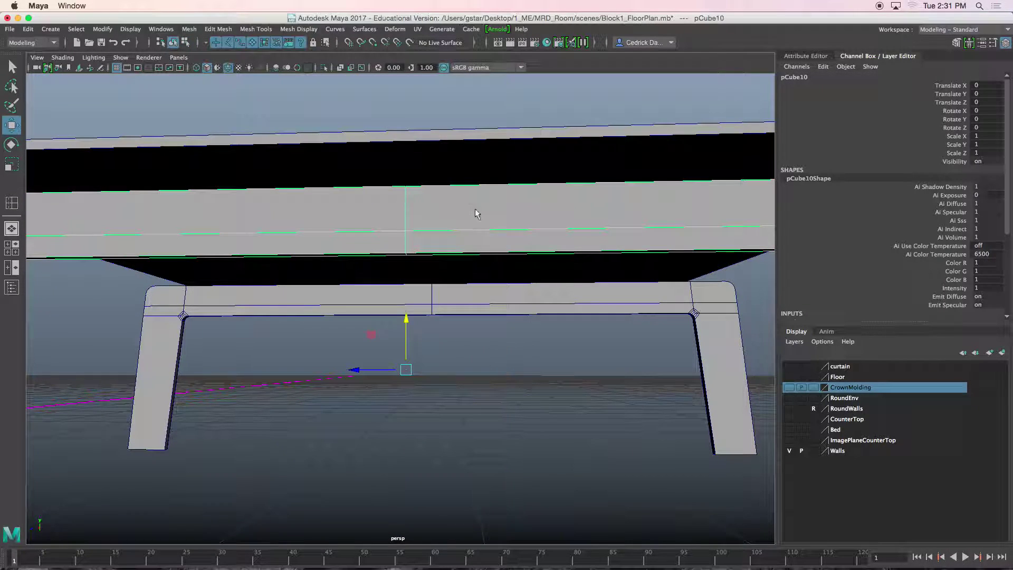
# Insert an edge loop beside the centre edge of the first leg frame's rail
pyautogui.click(256, 29)
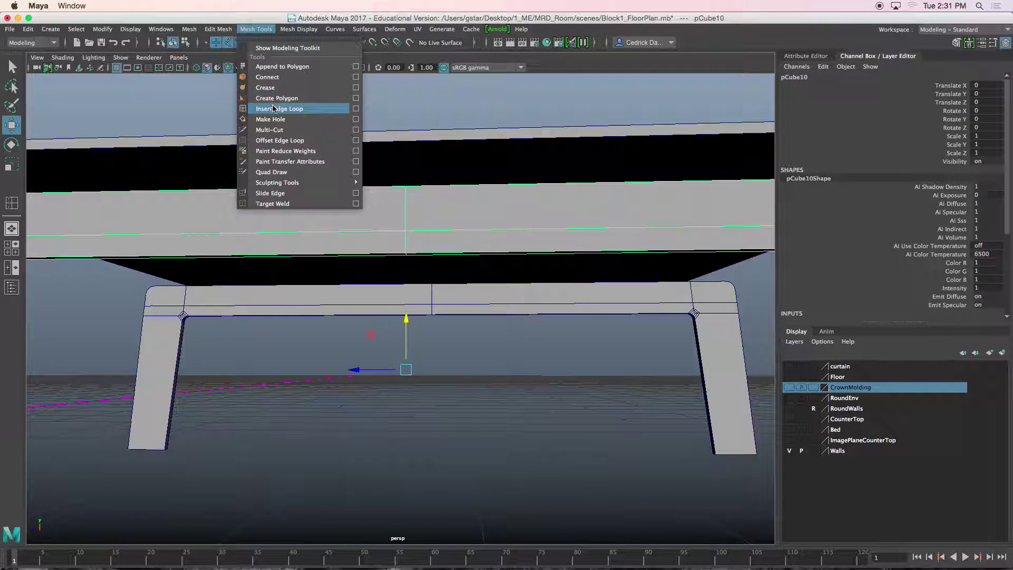
pyautogui.click(280, 107)
pyautogui.click(434, 232)
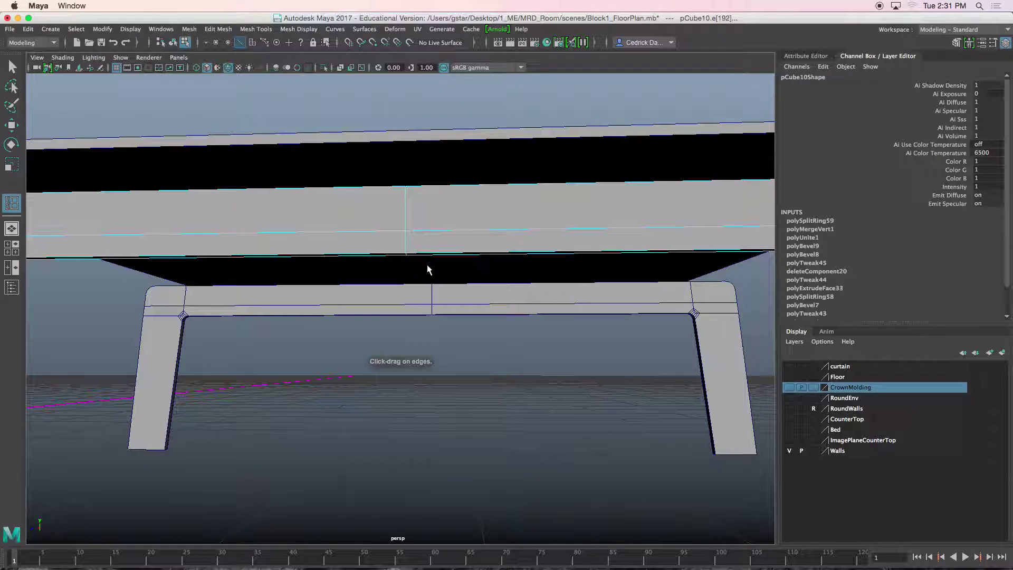
# Extend the new split with Multi-Cut across the rail's lower strip and underside to meet the existing cut on the inner side
pyautogui.scroll(3, 430, 253)
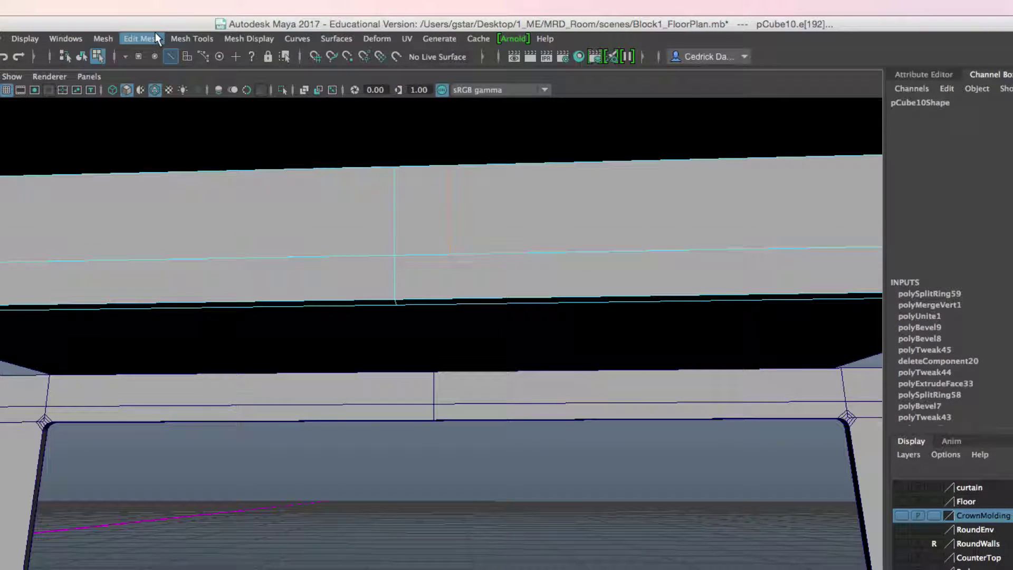
pyautogui.click(186, 38)
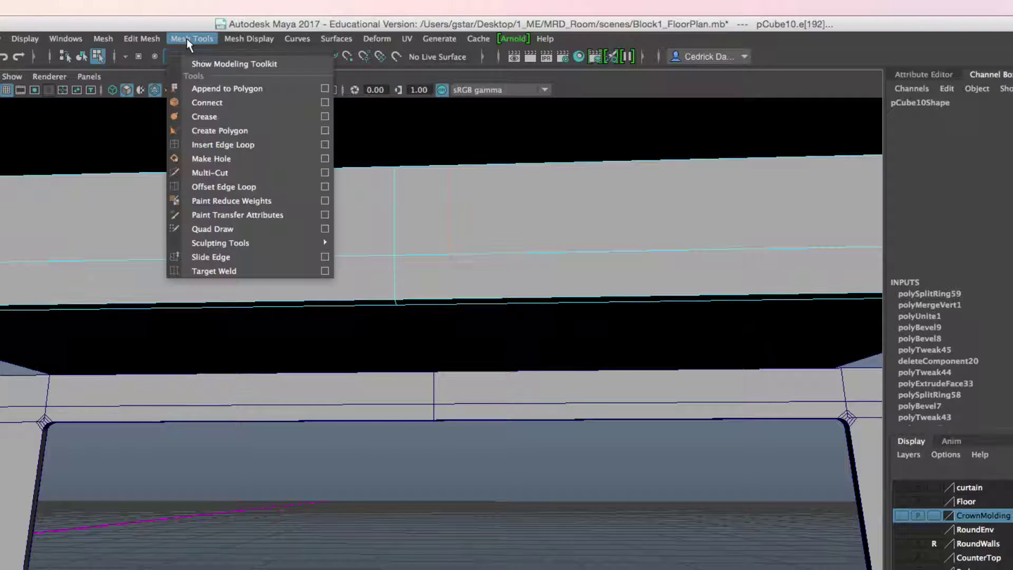
pyautogui.click(210, 173)
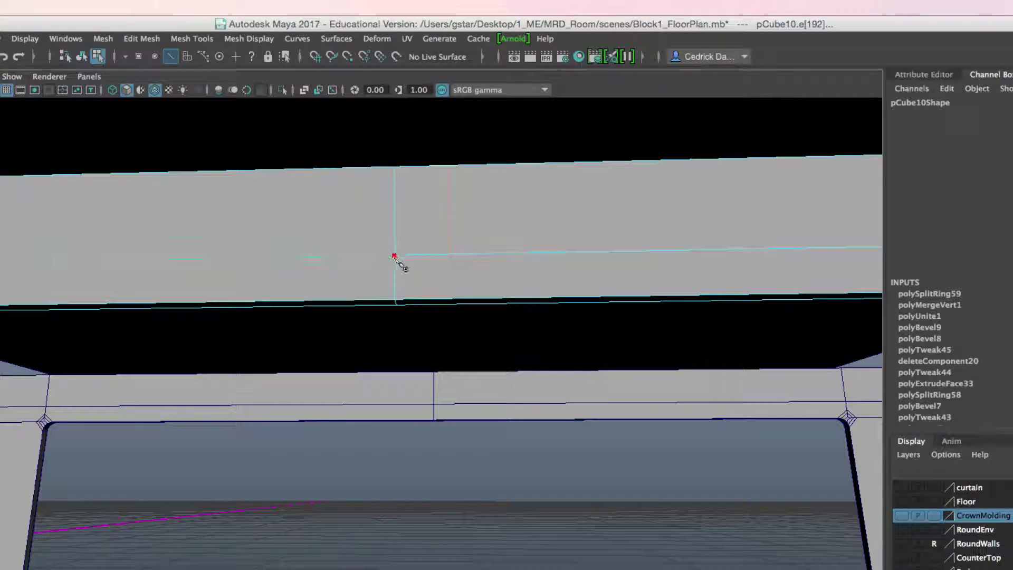
pyautogui.click(450, 257)
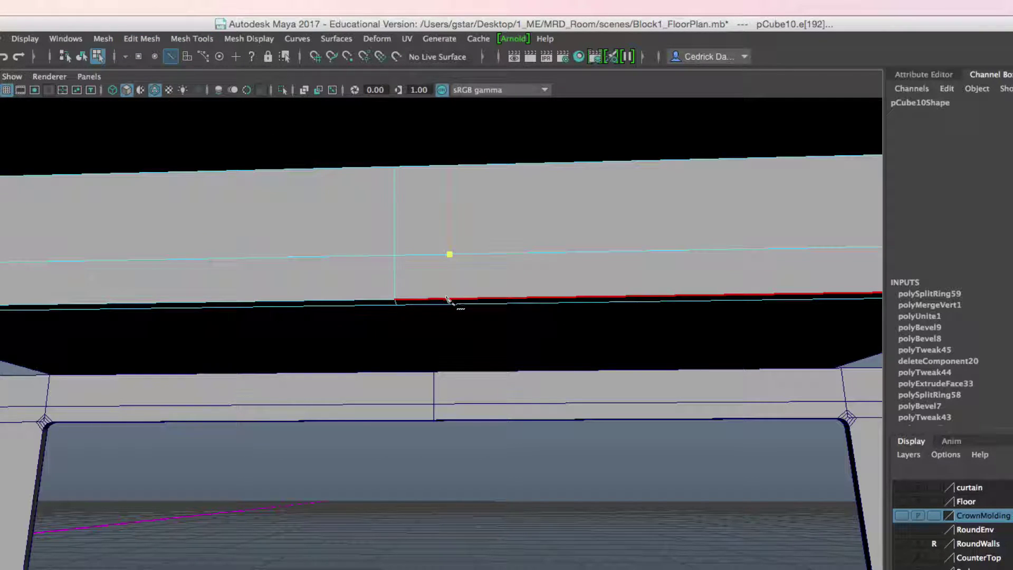
pyautogui.keyDown('alt'); pyautogui.moveTo(450, 296); pyautogui.dragTo(475, 240); pyautogui.keyUp('alt')
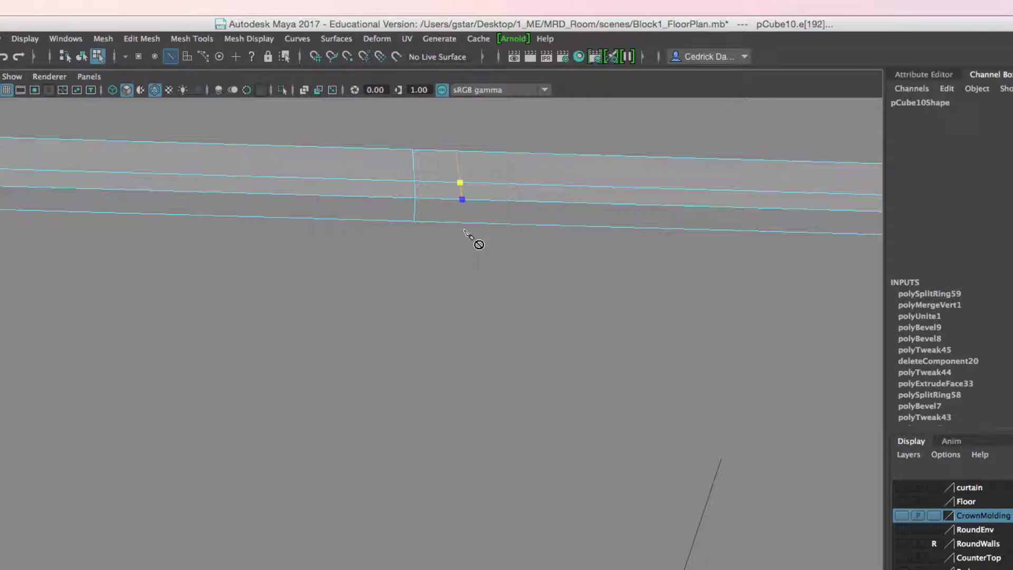
pyautogui.keyDown('alt'); pyautogui.moveTo(462, 189); pyautogui.dragTo(494, 226); pyautogui.keyUp('alt')
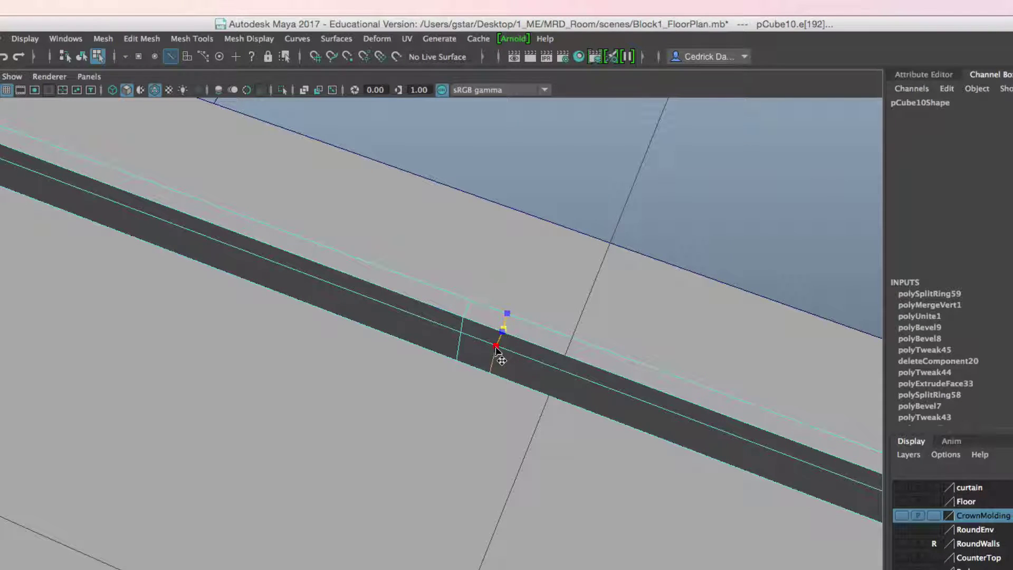
pyautogui.press('Return')
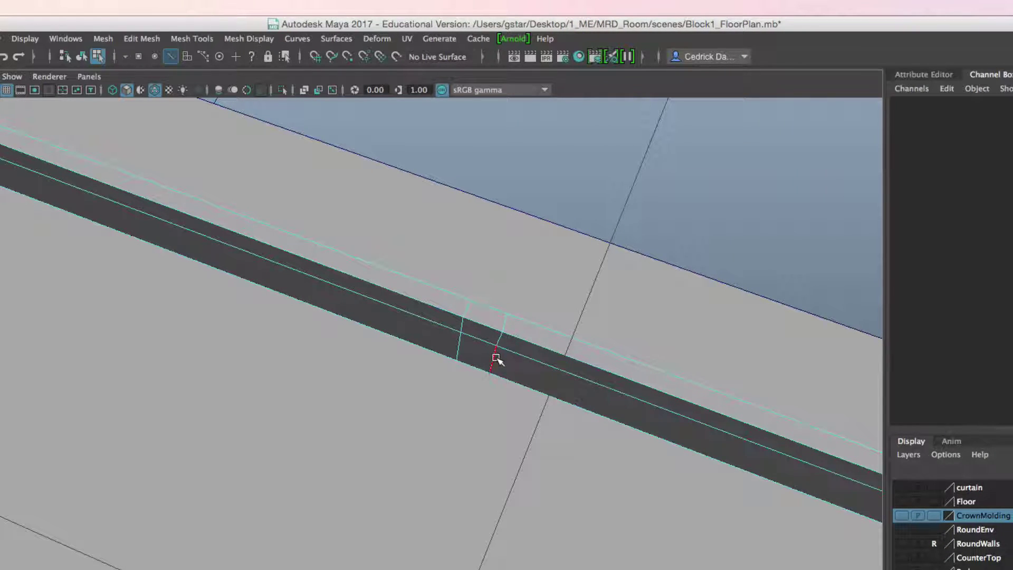
# Move the two vertical edges at the middle of the rail apart in opposite directions to widen the faces between them
pyautogui.click(496, 359)
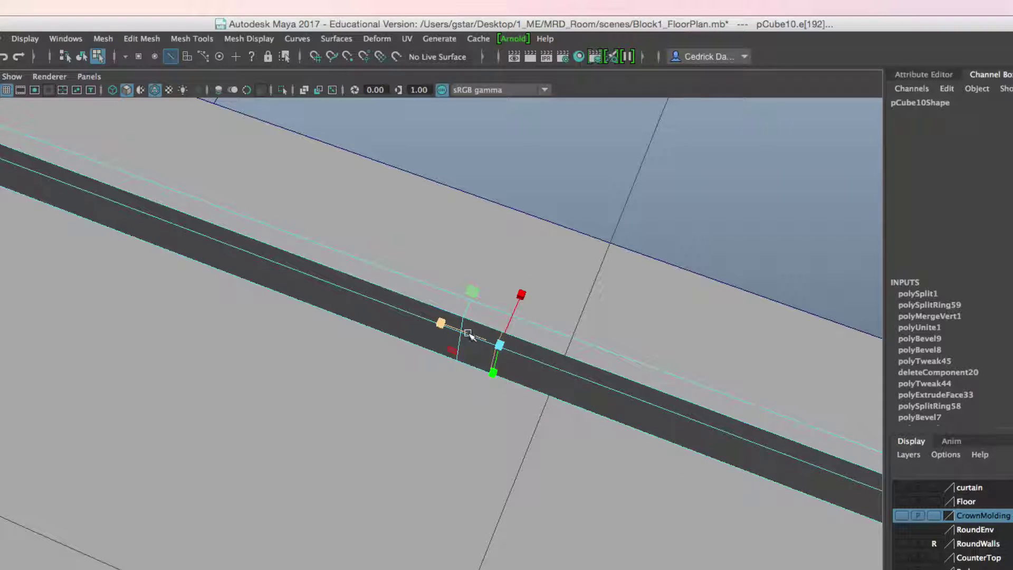
pyautogui.moveTo(513, 350); pyautogui.dragTo(511, 354)
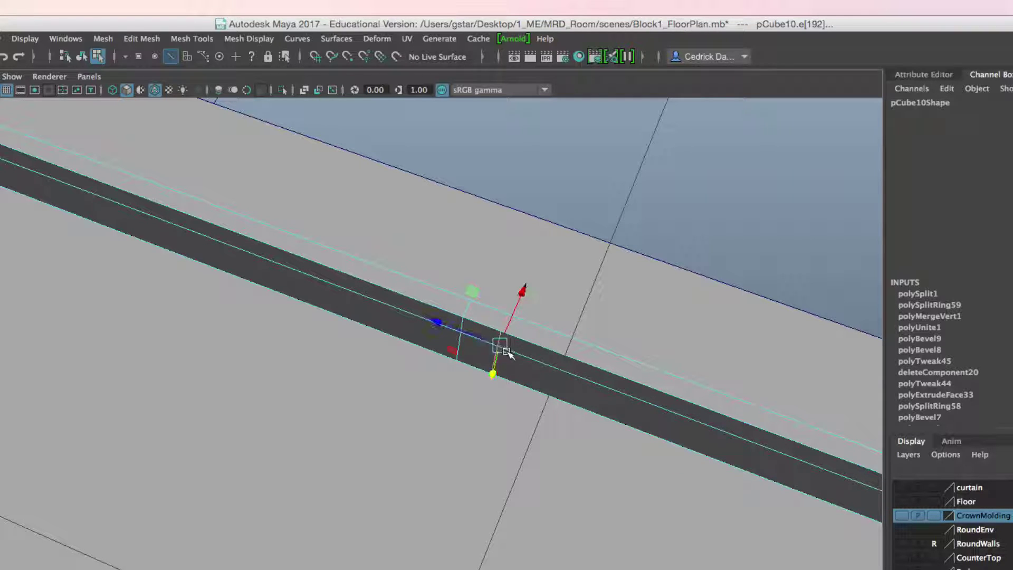
pyautogui.moveTo(437, 322); pyautogui.dragTo(493, 344)
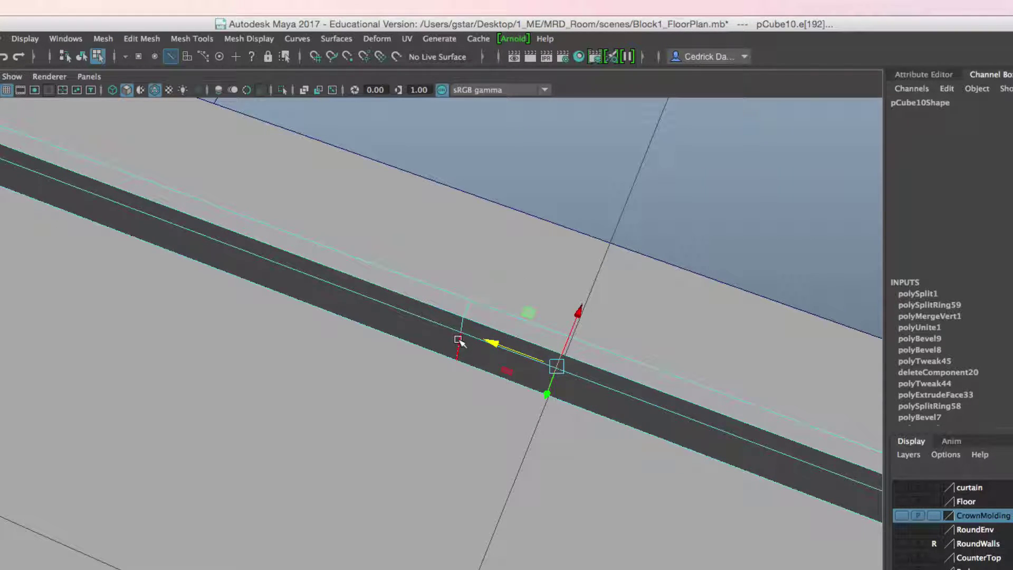
pyautogui.click(458, 341)
pyautogui.moveTo(406, 311); pyautogui.dragTo(341, 286)
# Extrude the two widened faces on the rail's inner side across to the opposite leg frame and delete the end faces
pyautogui.moveTo(490, 338); pyautogui.dragTo(489, 370, button='right')
pyautogui.click(486, 334)
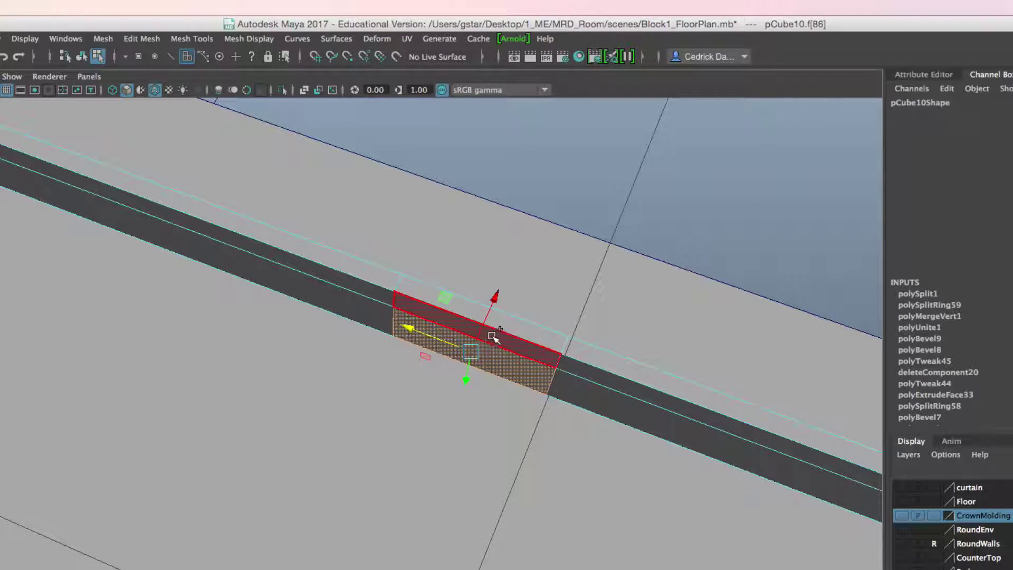
pyautogui.keyDown('alt'); pyautogui.moveTo(502, 346); pyautogui.dragTo(306, 396); pyautogui.keyUp('alt')
pyautogui.hotkey('ctrl', 'e')
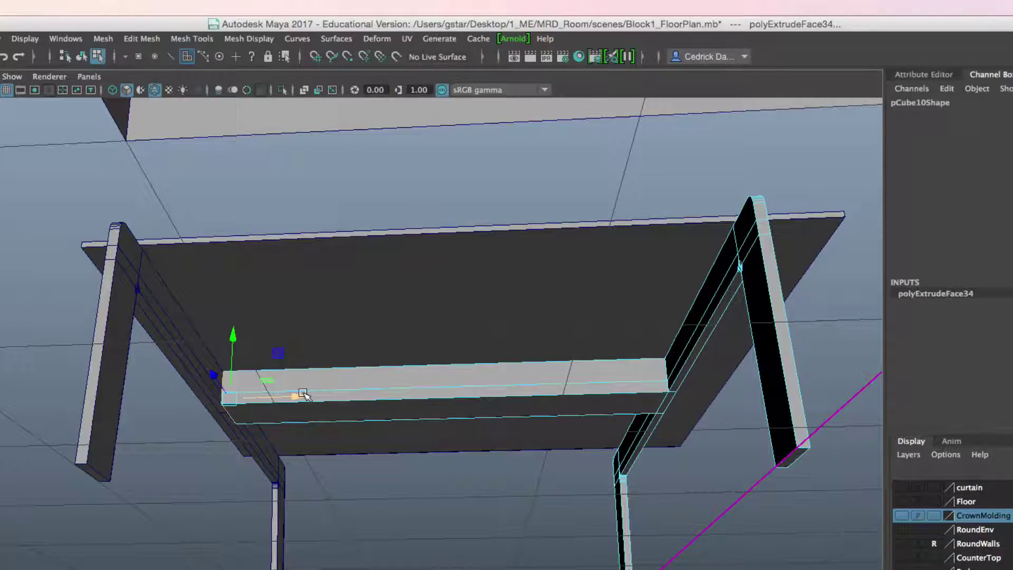
pyautogui.press('Delete')
# Return to object mode and select the tabletop
pyautogui.keyDown('alt'); pyautogui.moveTo(515, 407); pyautogui.dragTo(401, 414); pyautogui.keyUp('alt')
pyautogui.moveTo(468, 343); pyautogui.dragTo(508, 324, button='right')
pyautogui.scroll(-5, 543, 432)
pyautogui.moveTo(538, 431)
pyautogui.keyDown('alt'); pyautogui.mouseDown()
pyautogui.moveTo(481, 427)
pyautogui.moveTo(454, 444)
pyautogui.moveTo(529, 450)
pyautogui.moveTo(543, 411)
pyautogui.moveTo(544, 446)
pyautogui.mouseUp(); pyautogui.keyUp('alt')
pyautogui.click(547, 421)
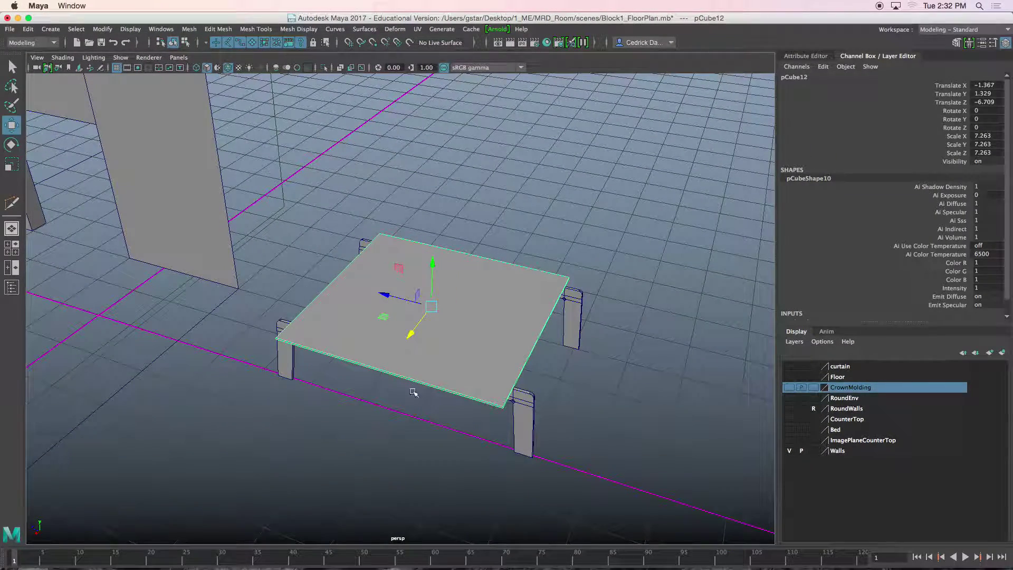
# Switch to Finder, examine the coffee table's shape in the apartment.jpg preview, and close it
pyautogui.moveTo(323, 561)
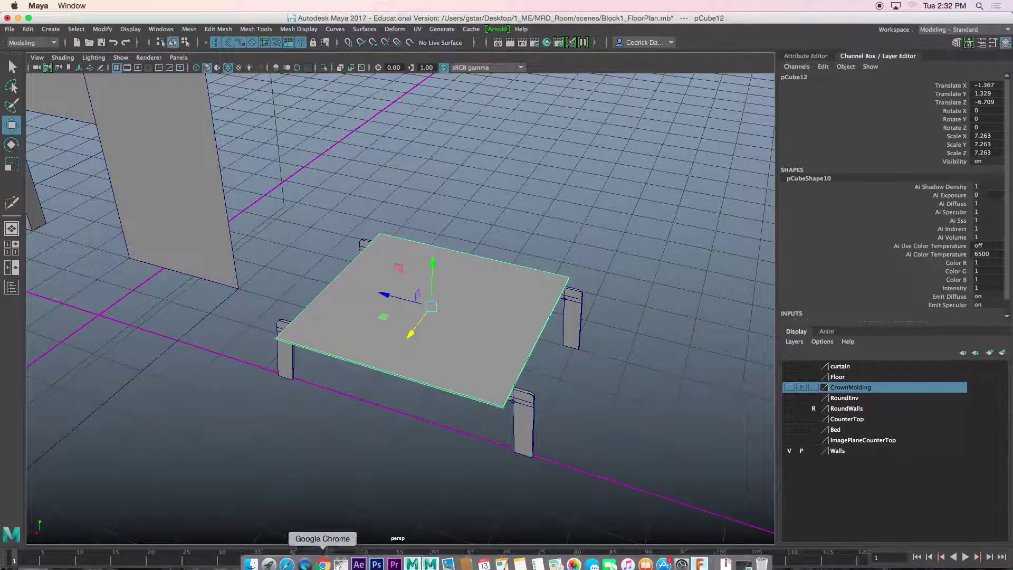
pyautogui.click(251, 558)
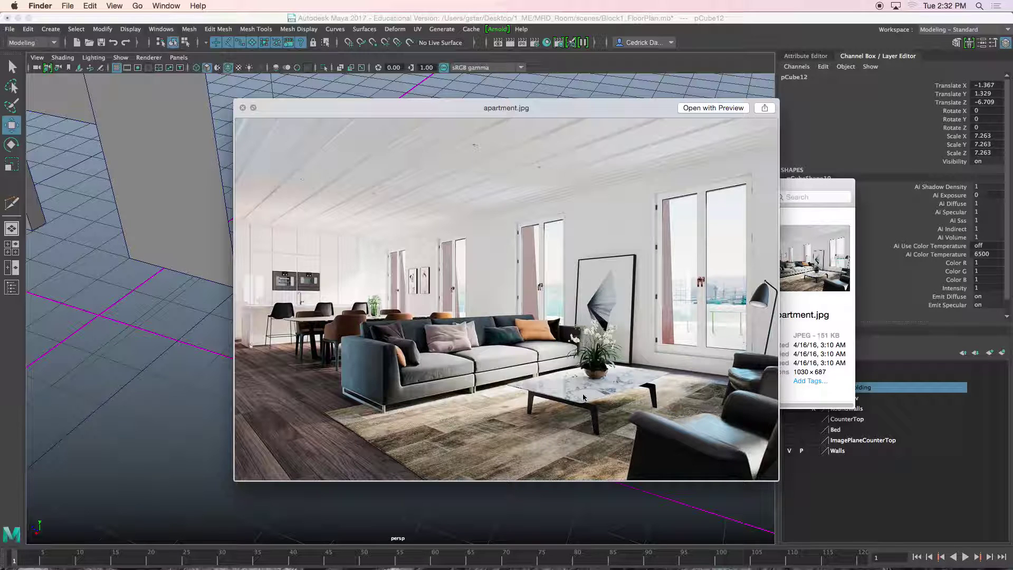
pyautogui.click(243, 108)
pyautogui.click(467, 185)
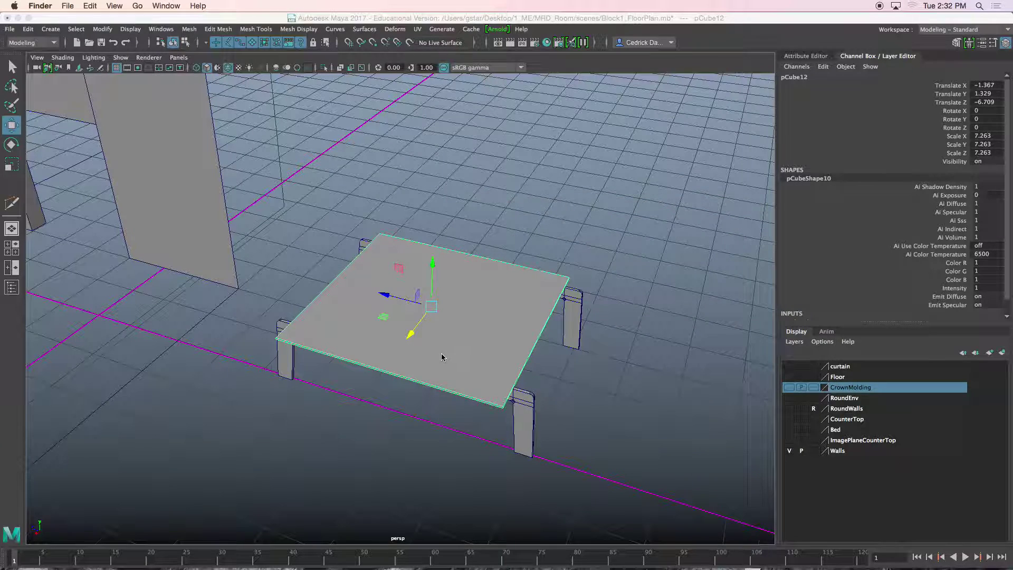
pyautogui.click(430, 339)
pyautogui.press('super+z')
# Taper both legs of the near leg frame by scaling each leg's bottom vertices narrower along the frame's length
pyautogui.click(491, 320)
pyautogui.press('r')
pyautogui.moveTo(411, 333); pyautogui.dragTo(506, 276)
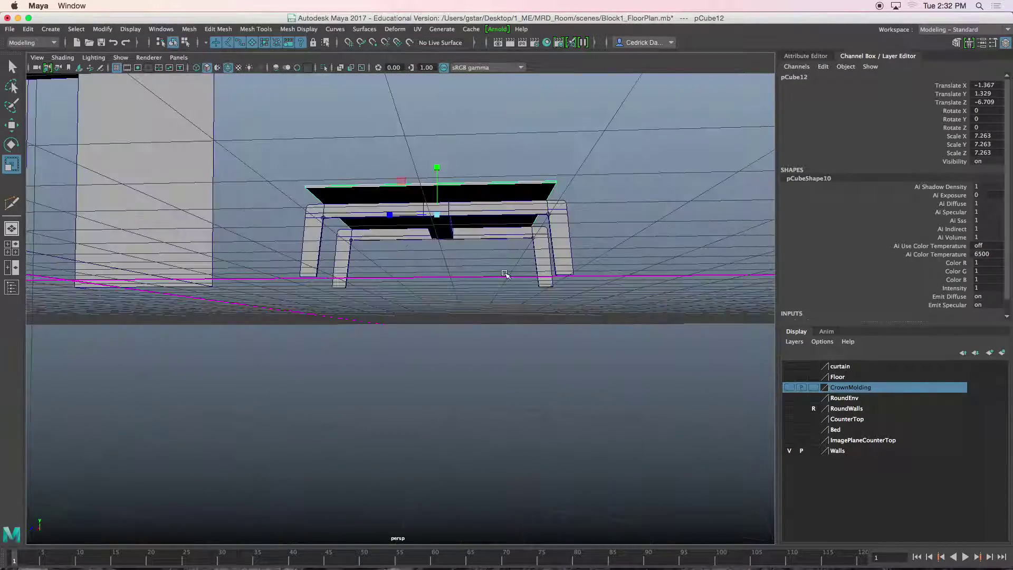
pyautogui.click(566, 256)
pyautogui.keyDown('alt'); pyautogui.moveTo(566, 255); pyautogui.dragTo(539, 290); pyautogui.keyUp('alt')
pyautogui.moveTo(591, 271); pyautogui.dragTo(568, 287, button='right')
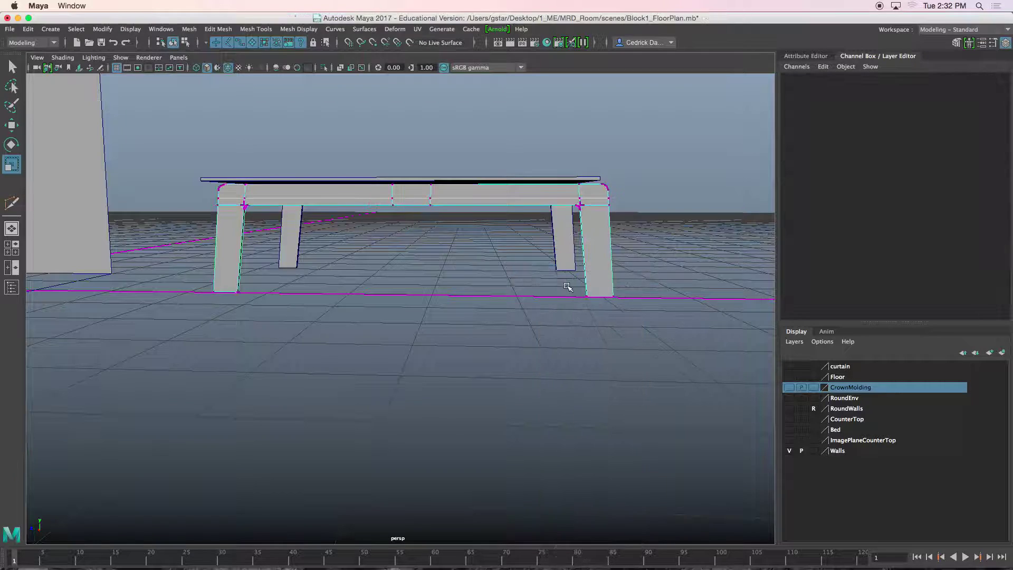
pyautogui.moveTo(559, 273); pyautogui.dragTo(636, 324)
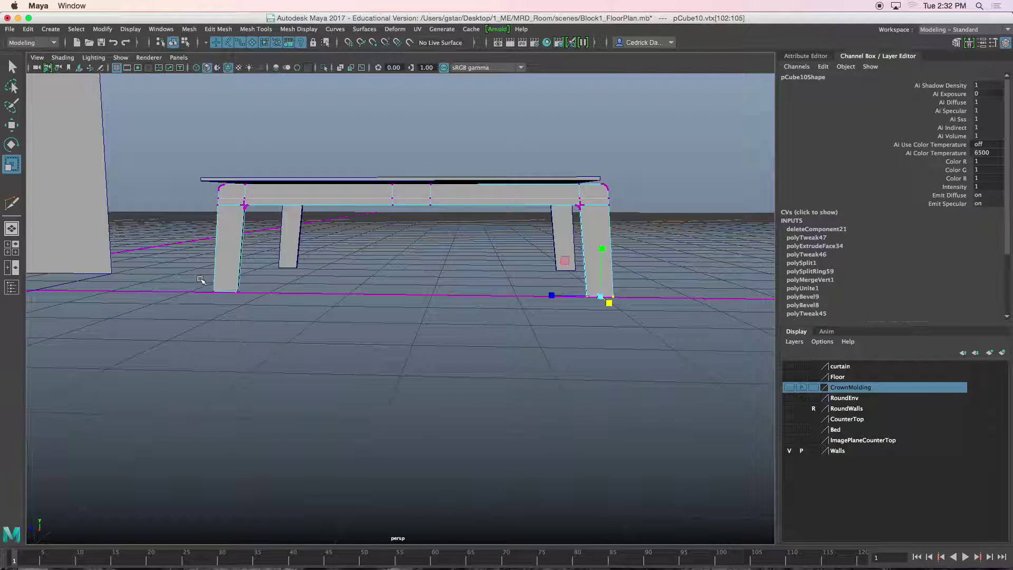
pyautogui.keyDown('alt'); pyautogui.moveTo(348, 293); pyautogui.dragTo(475, 312, button='middle'); pyautogui.keyUp('alt')
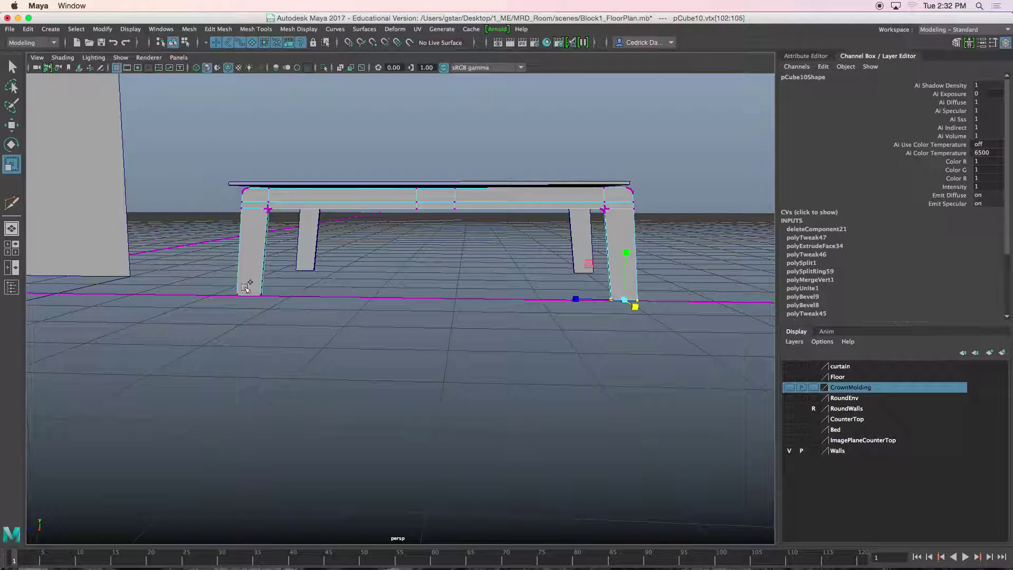
pyautogui.moveTo(229, 280); pyautogui.dragTo(341, 322)
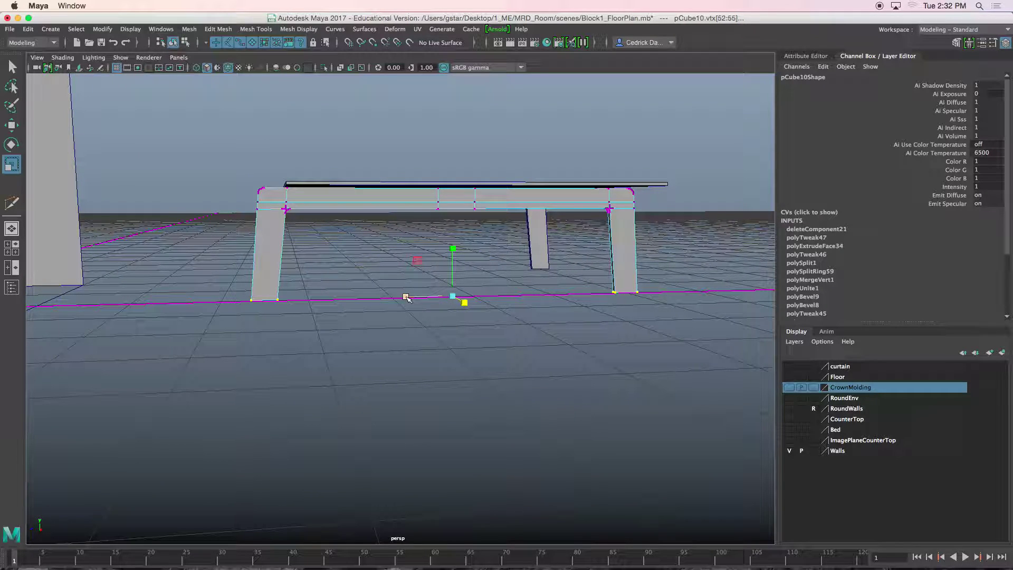
pyautogui.moveTo(279, 310); pyautogui.dragTo(287, 302)
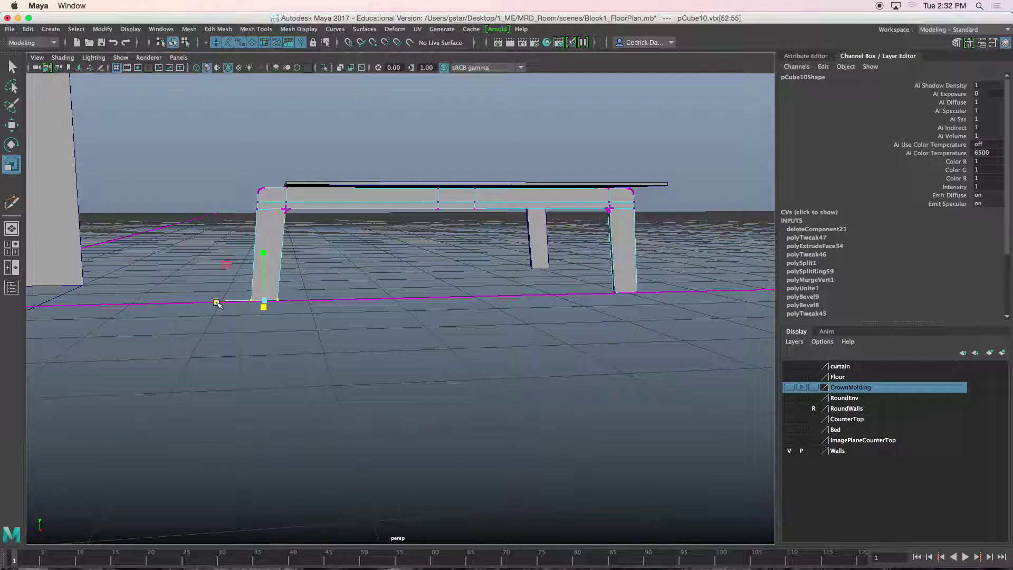
pyautogui.moveTo(224, 302); pyautogui.dragTo(233, 303)
pyautogui.moveTo(623, 305); pyautogui.dragTo(591, 297)
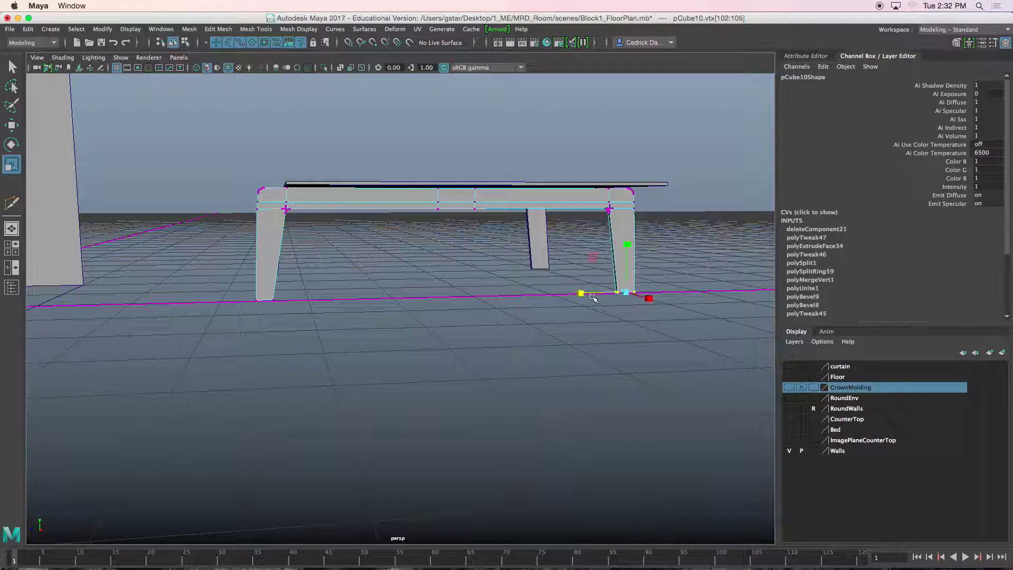
# Scale the bottom vertices of both legs together along the frame's length to splay the feet outward
pyautogui.moveTo(218, 276); pyautogui.dragTo(659, 349)
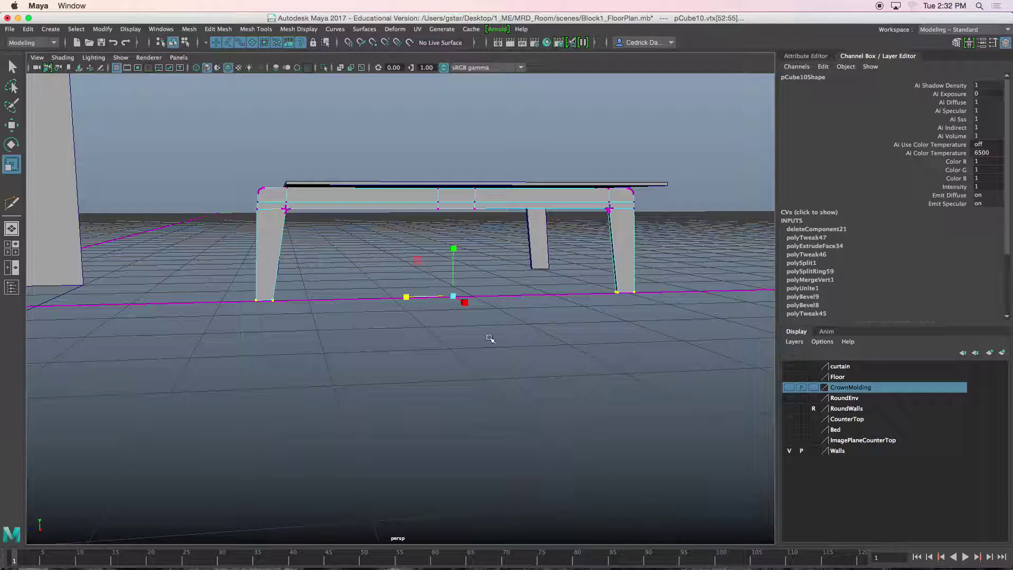
pyautogui.moveTo(408, 297); pyautogui.dragTo(485, 289)
pyautogui.moveTo(646, 232); pyautogui.dragTo(671, 207, button='right')
# Delete the untapered leg frame at the opposite end and duplicate the reshaped frame
pyautogui.press('Delete')
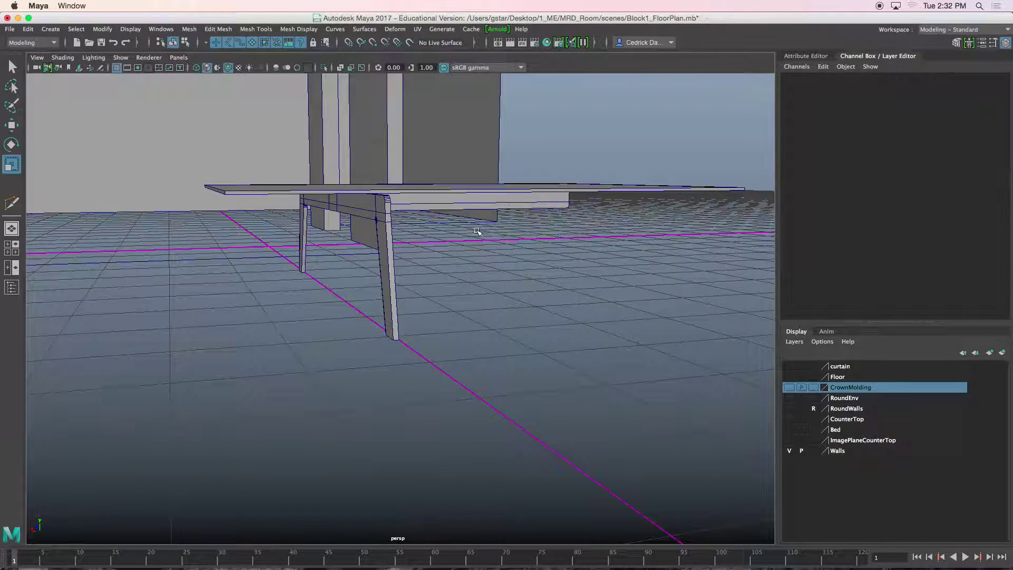
pyautogui.click(389, 245)
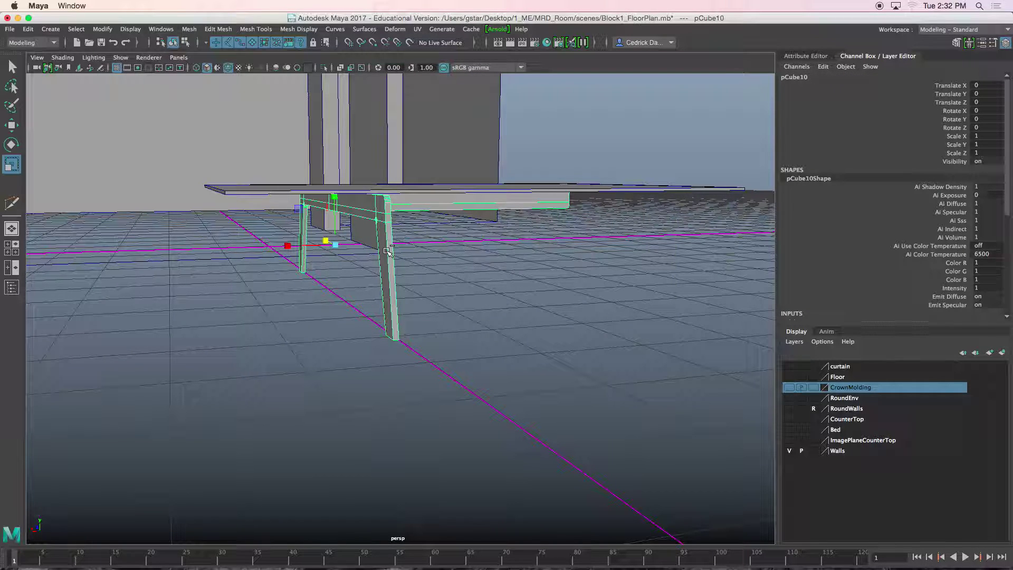
pyautogui.press('super+d')
# Move the duplicated leg frame to the opposite end of the table, at about -4.07 in X
pyautogui.keyDown('alt'); pyautogui.moveTo(303, 248); pyautogui.dragTo(253, 258, button='middle'); pyautogui.keyUp('alt')
pyautogui.moveTo(237, 256); pyautogui.dragTo(457, 243)
pyautogui.press('super+z')
pyautogui.press('w')
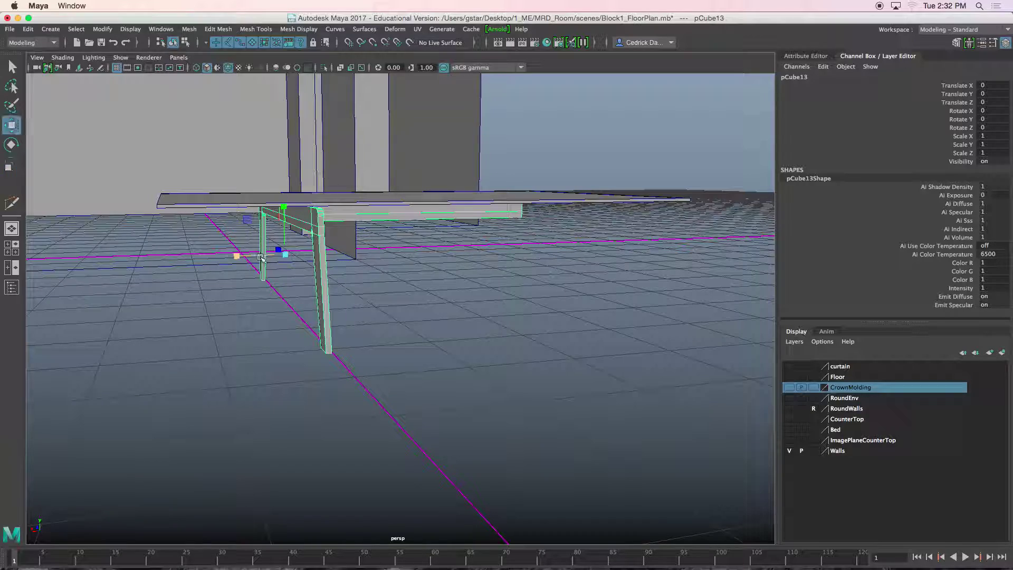
pyautogui.moveTo(238, 254); pyautogui.dragTo(507, 244)
# Remove the crossbar geometry from the duplicated leg frame and return to object mode
pyautogui.keyDown('alt'); pyautogui.moveTo(507, 245); pyautogui.dragTo(357, 274); pyautogui.keyUp('alt')
pyautogui.moveTo(357, 224); pyautogui.dragTo(356, 182, button='right')
pyautogui.moveTo(352, 163); pyautogui.dragTo(512, 289)
pyautogui.click(536, 285)
pyautogui.moveTo(478, 249); pyautogui.dragTo(530, 233, button='right')
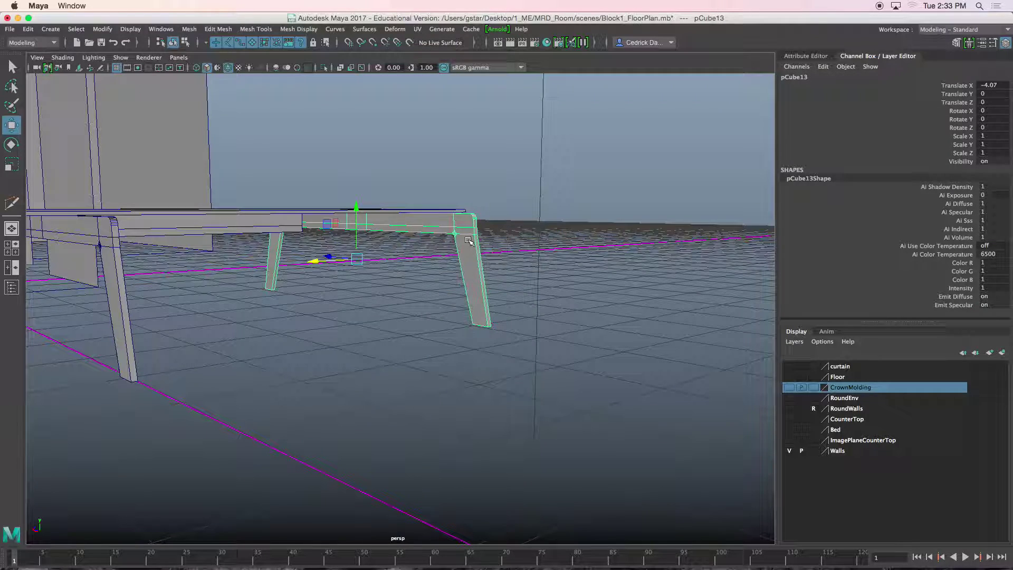
# Rotate the duplicated leg frame 180 degrees in Y and move it against the crossbar's end, at about -3.085 in X
pyautogui.keyDown('alt'); pyautogui.moveTo(649, 247); pyautogui.dragTo(684, 248); pyautogui.keyUp('alt')
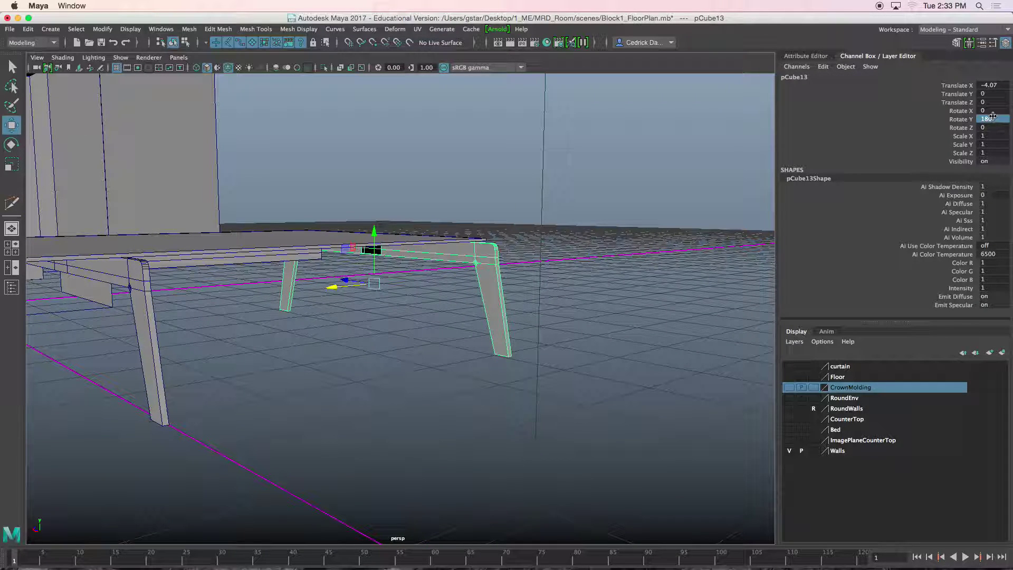
pyautogui.moveTo(331, 285); pyautogui.dragTo(266, 297)
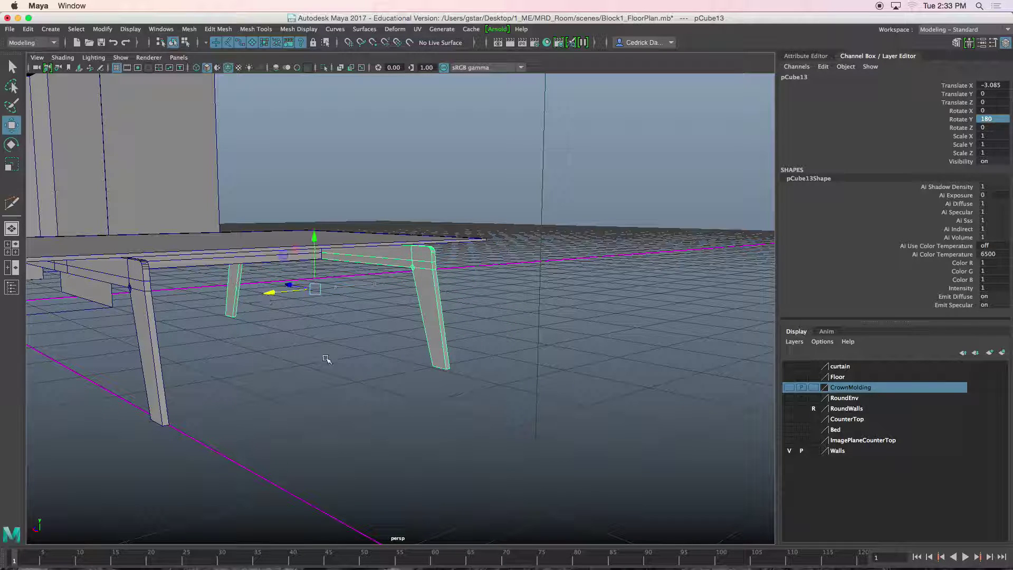
pyautogui.click(345, 361)
pyautogui.moveTo(343, 362)
pyautogui.keyDown('alt'); pyautogui.mouseDown()
pyautogui.moveTo(334, 357)
pyautogui.moveTo(358, 360)
pyautogui.mouseUp(); pyautogui.keyUp('alt')
pyautogui.click(515, 331)
# Move the tabletop to about -1.494 in X over the leg frames and scale it slightly smaller along X
pyautogui.keyDown('alt'); pyautogui.moveTo(482, 362); pyautogui.dragTo(400, 397); pyautogui.keyUp('alt')
pyautogui.click(409, 334)
pyautogui.scroll(-2, 409, 334)
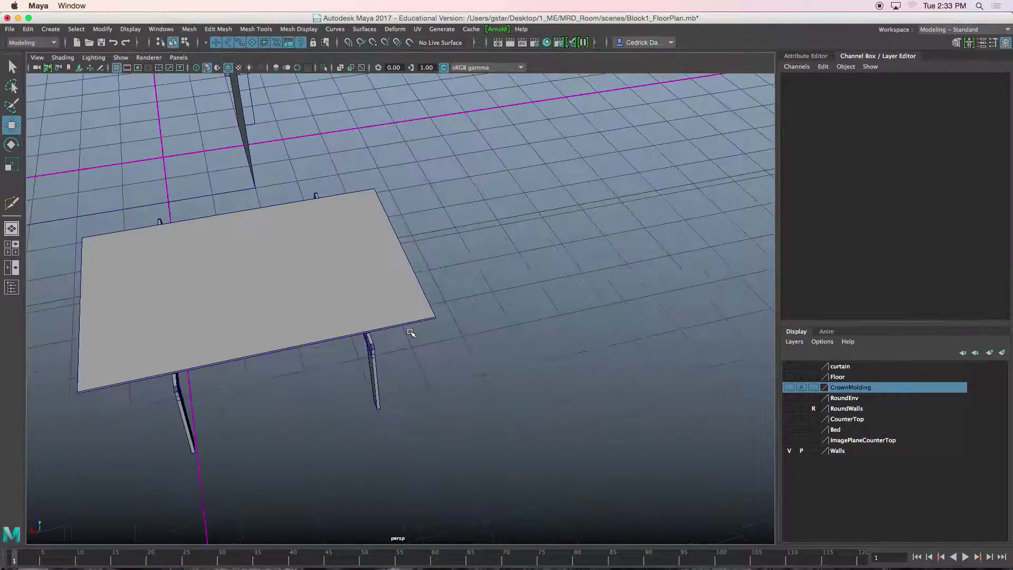
pyautogui.click(409, 312)
pyautogui.keyDown('alt'); pyautogui.moveTo(418, 339); pyautogui.dragTo(570, 333, button='middle'); pyautogui.keyUp('alt')
pyautogui.moveTo(340, 279); pyautogui.dragTo(516, 261)
pyautogui.press('r')
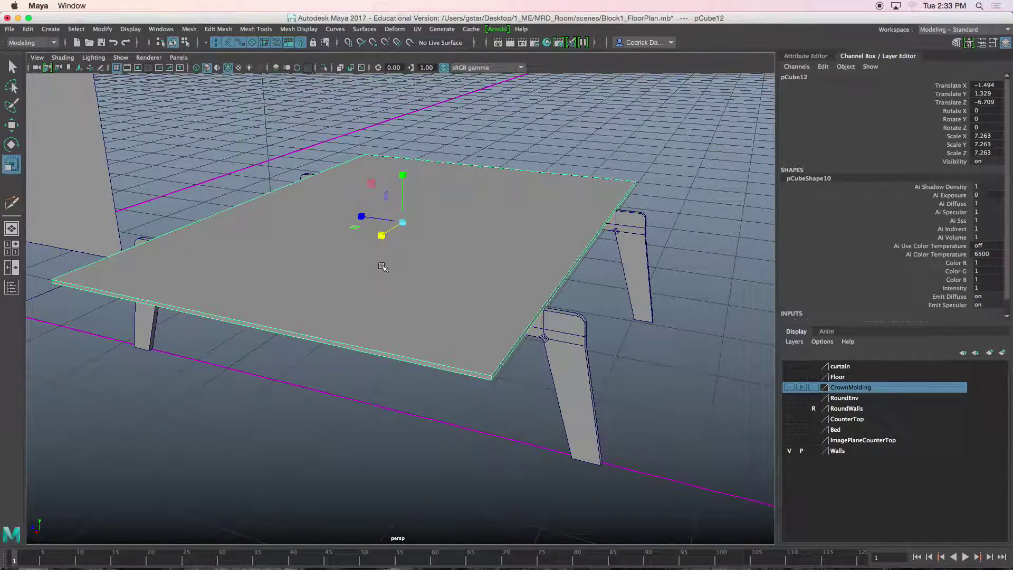
pyautogui.moveTo(385, 237); pyautogui.dragTo(388, 238)
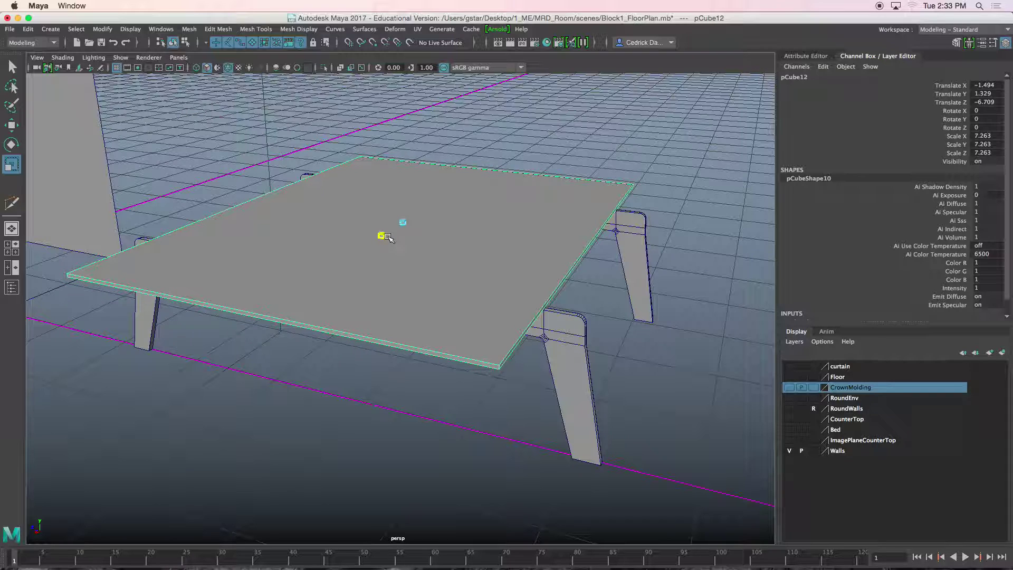
# Thicken the tabletop slightly by raising its top face, and leave face selection
pyautogui.moveTo(436, 253); pyautogui.dragTo(434, 284, button='right')
pyautogui.click(430, 249)
pyautogui.press('w')
pyautogui.moveTo(404, 180); pyautogui.dragTo(403, 177)
pyautogui.moveTo(455, 204); pyautogui.dragTo(441, 257, button='right')
pyautogui.click(417, 366)
pyautogui.moveTo(567, 268); pyautogui.dragTo(534, 323, button='right')
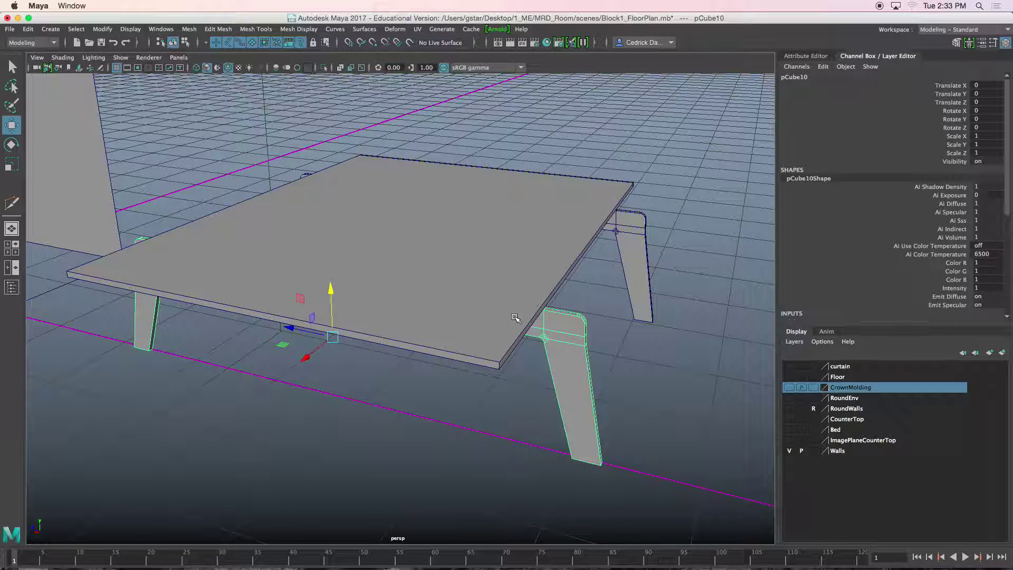
# Bevel the whole tabletop's edges with 3 segments and deselect it
pyautogui.click(577, 252)
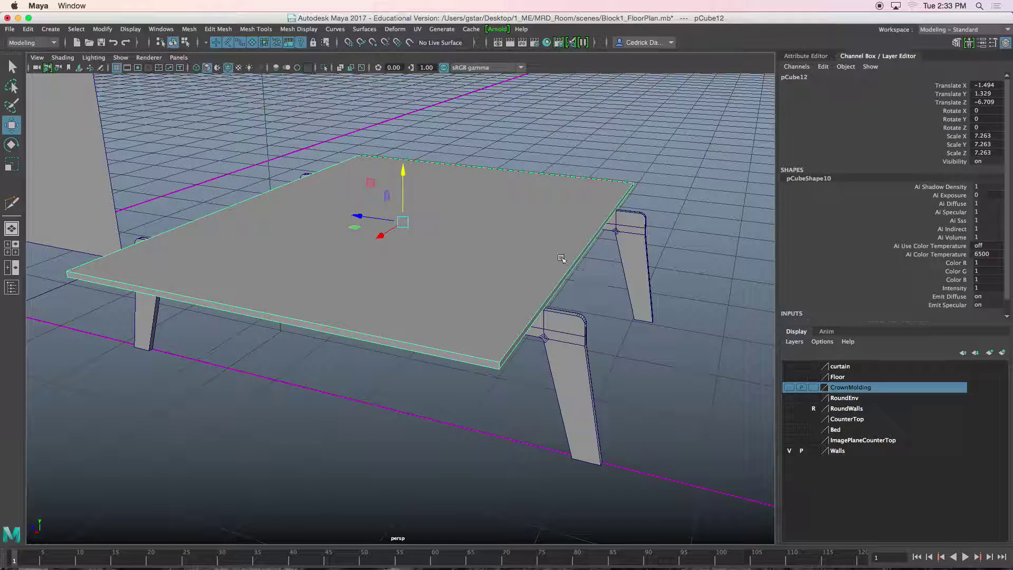
pyautogui.click(218, 30)
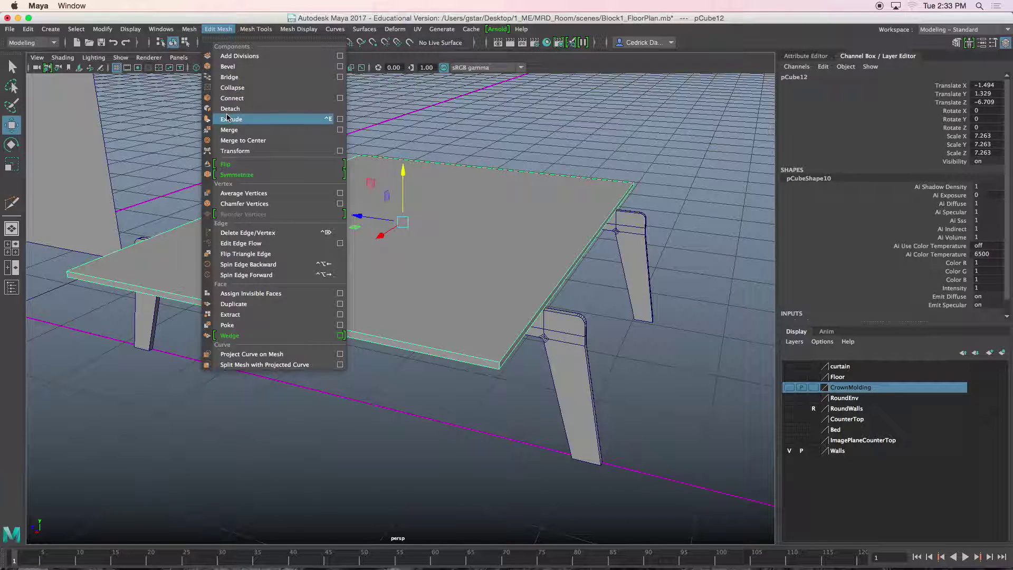
pyautogui.click(229, 67)
pyautogui.scroll(5, 438, 265)
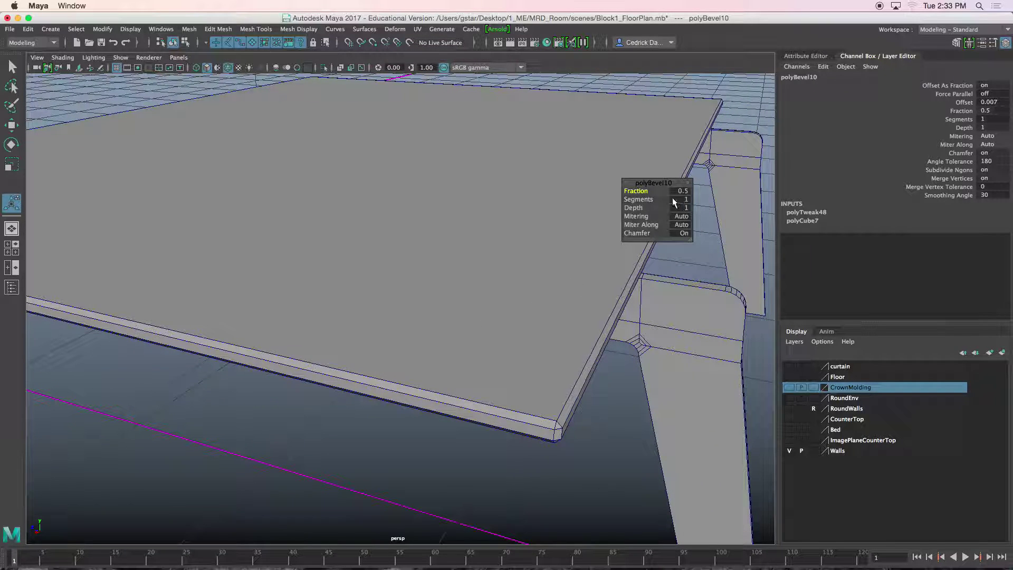
pyautogui.press('Return')
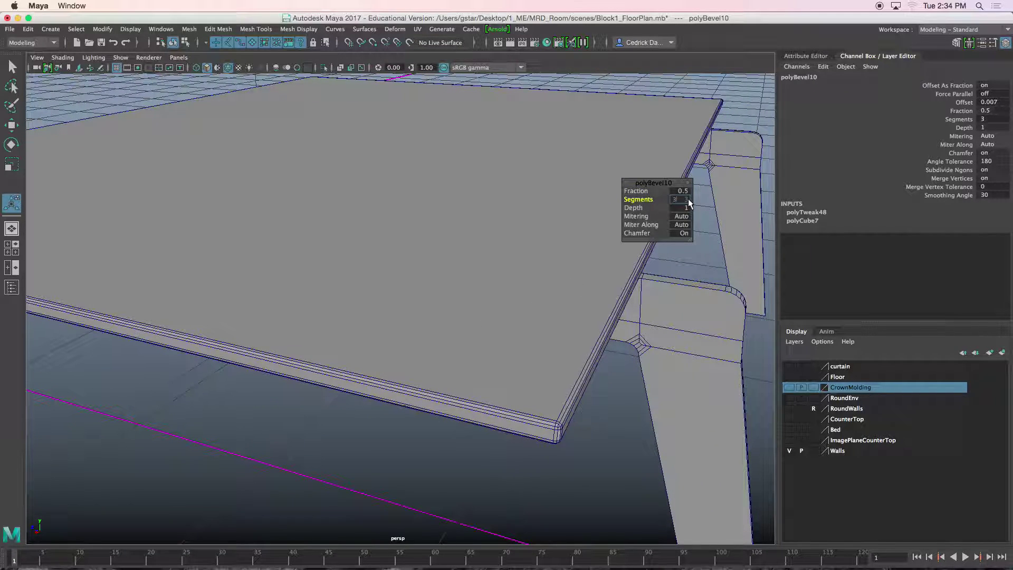
pyautogui.moveTo(414, 252); pyautogui.dragTo(464, 233, button='right')
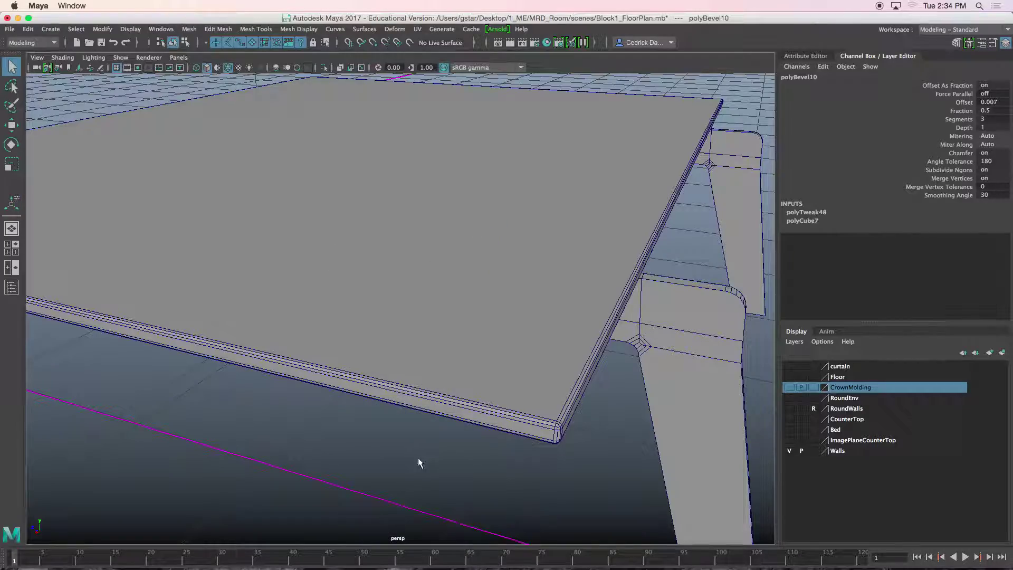
pyautogui.click(418, 463)
pyautogui.scroll(-5, 418, 462)
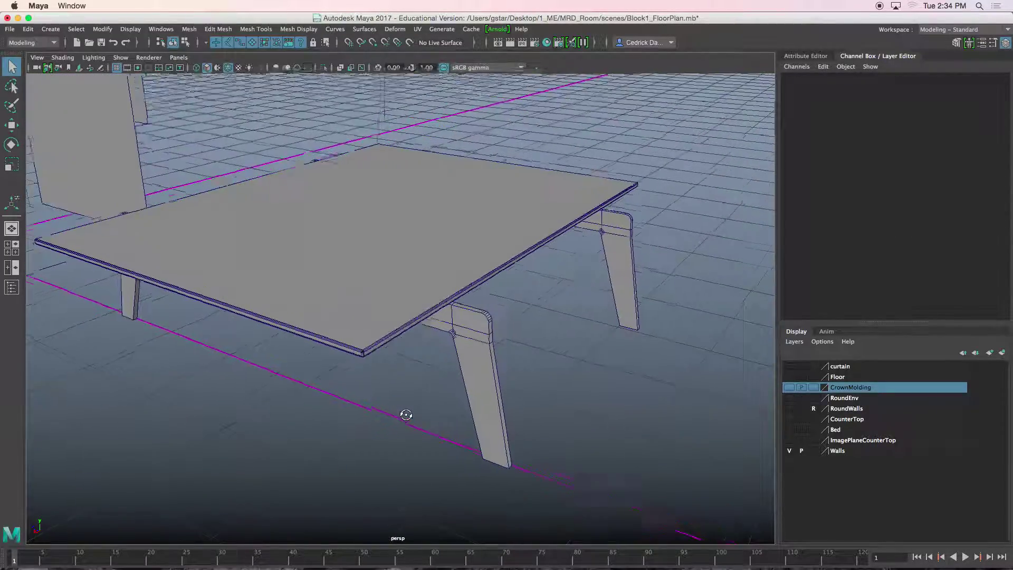